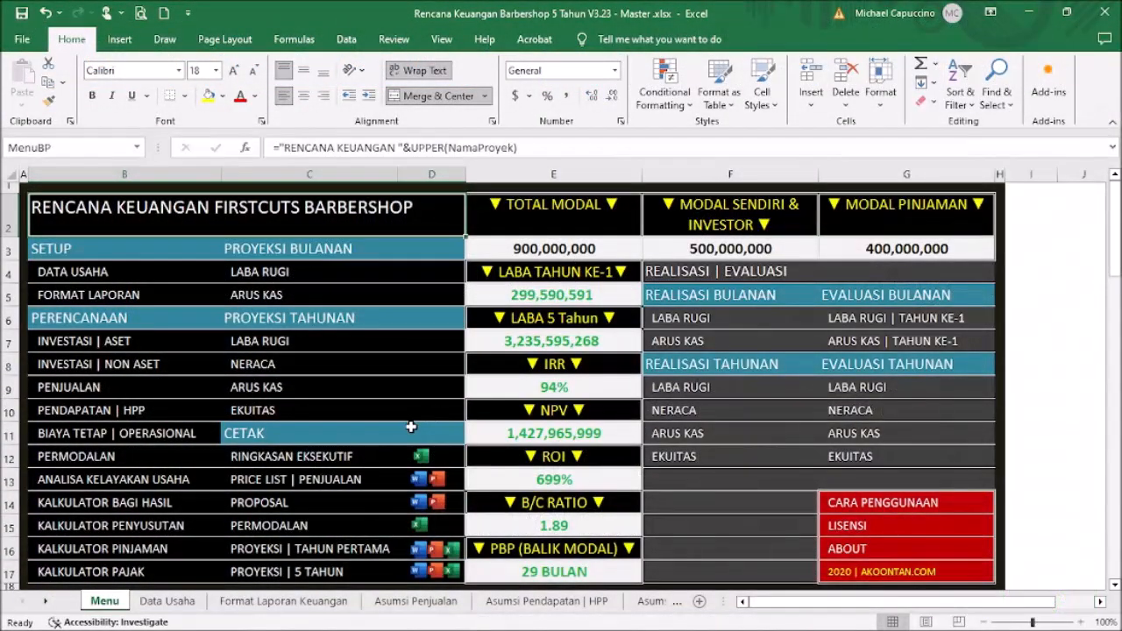
Step: Open the Kalkulator Pajak sheet and review the profit-and-loss items from Pendapatan down to Beban Depresiasi
click(140, 572)
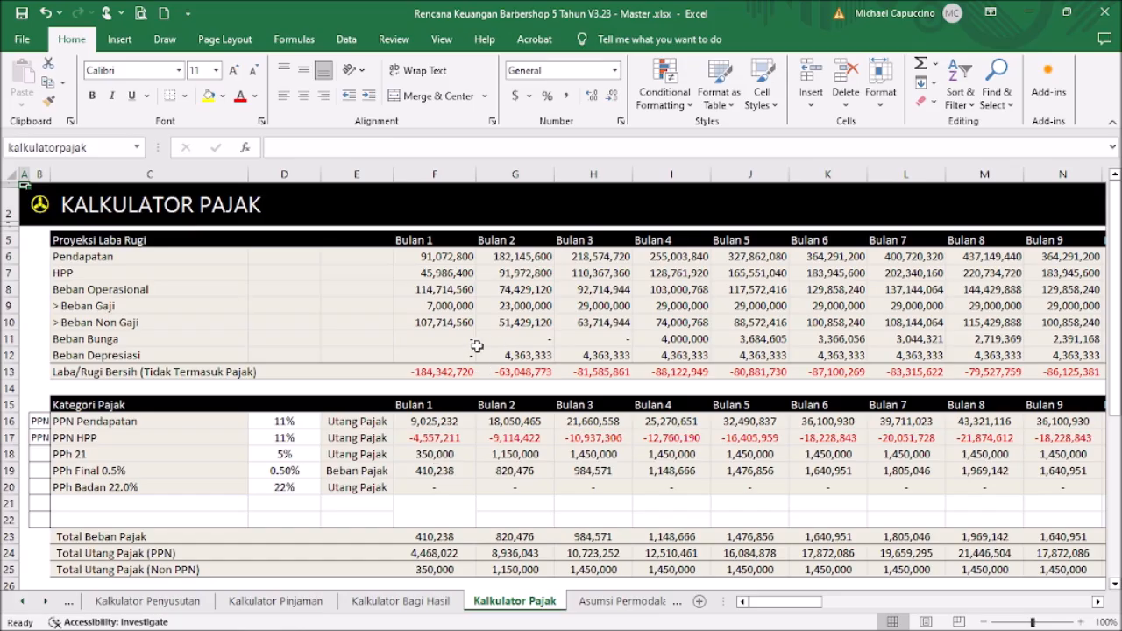
click(206, 261)
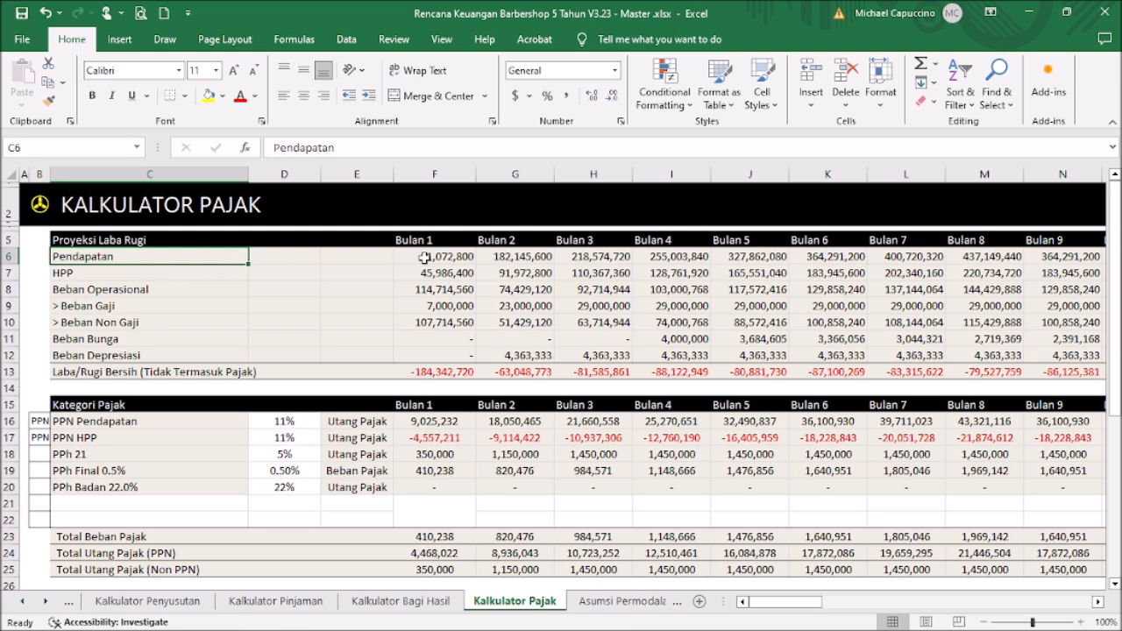
click(123, 273)
click(119, 291)
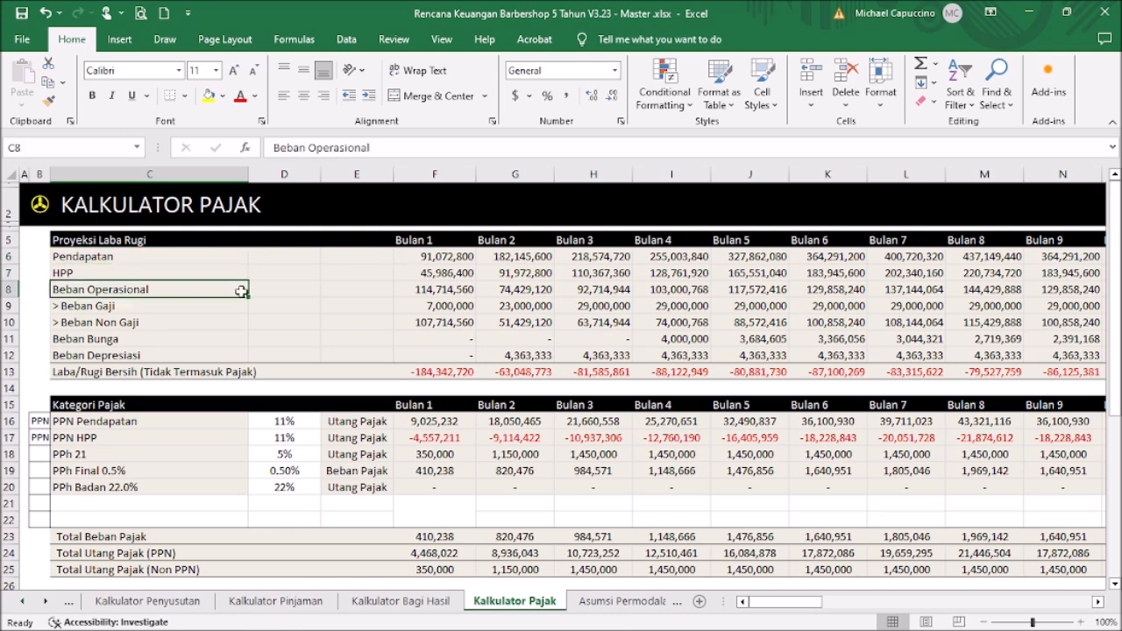
click(164, 312)
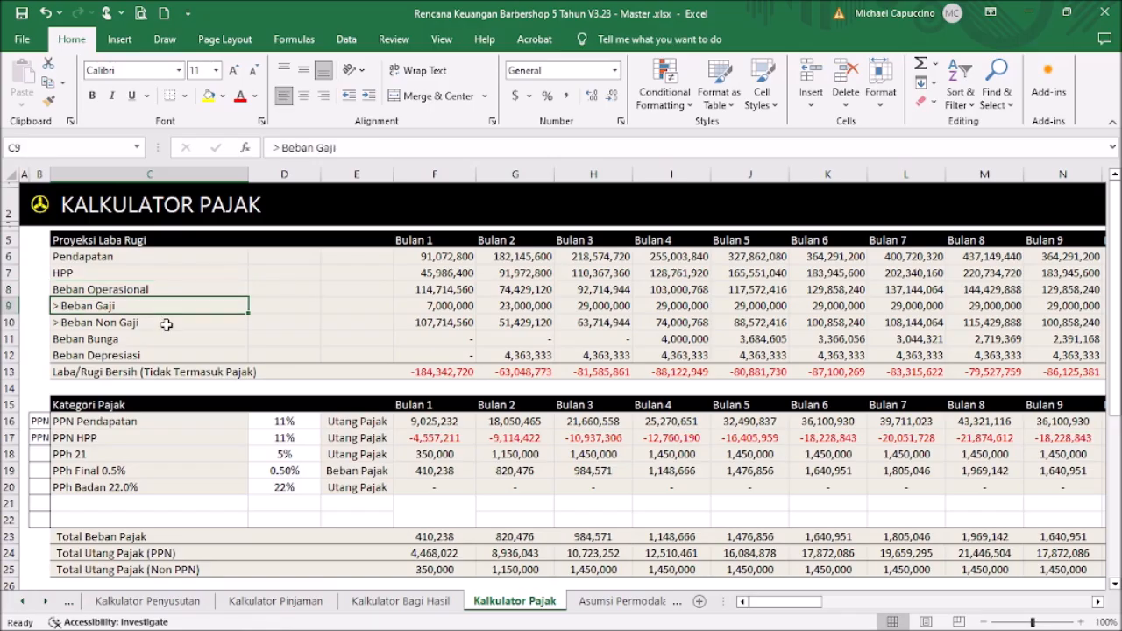
click(166, 325)
click(182, 342)
click(181, 354)
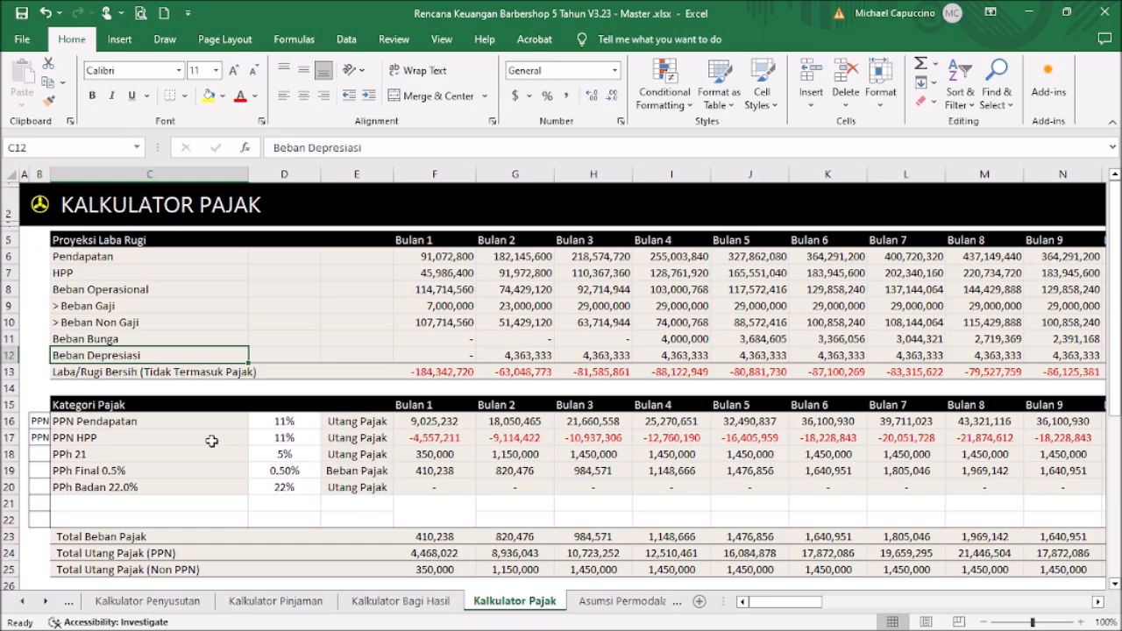
Step: Check the PPN markers beside PPN Pendapatan and PPN HPP and look over the tax category table
click(41, 424)
click(41, 436)
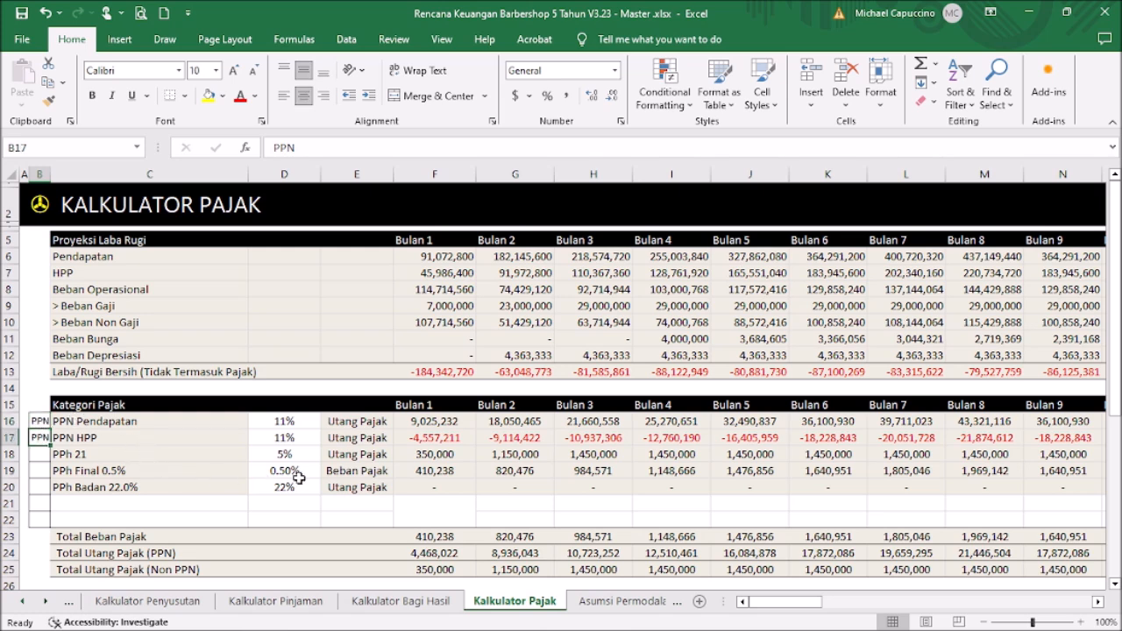
scroll(281, 475, down, 1)
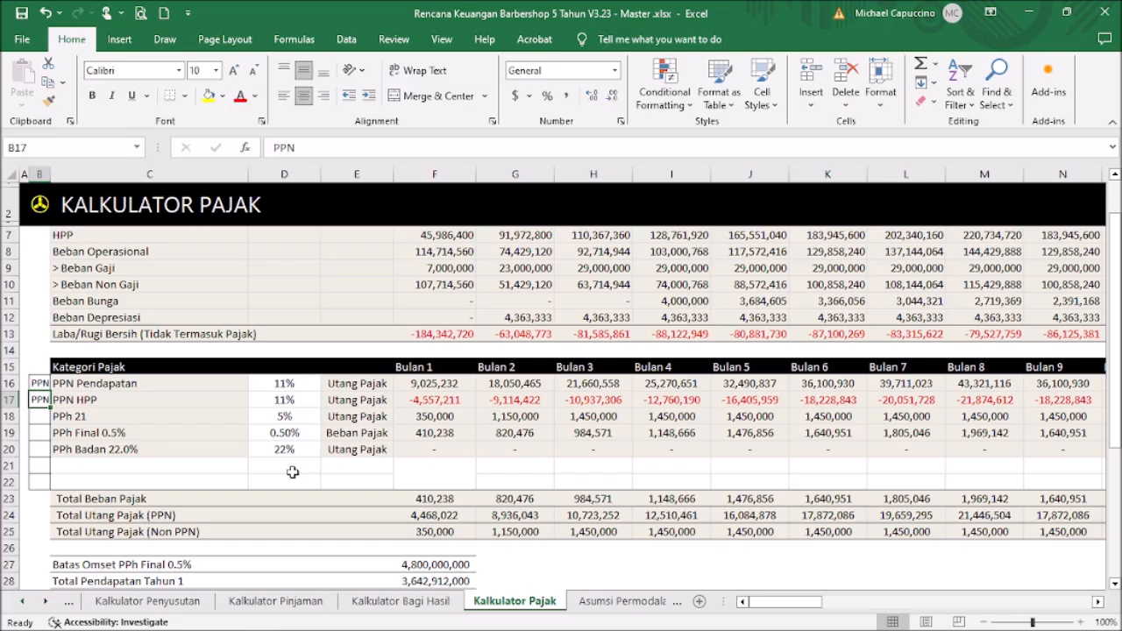
scroll(333, 425, up, 1)
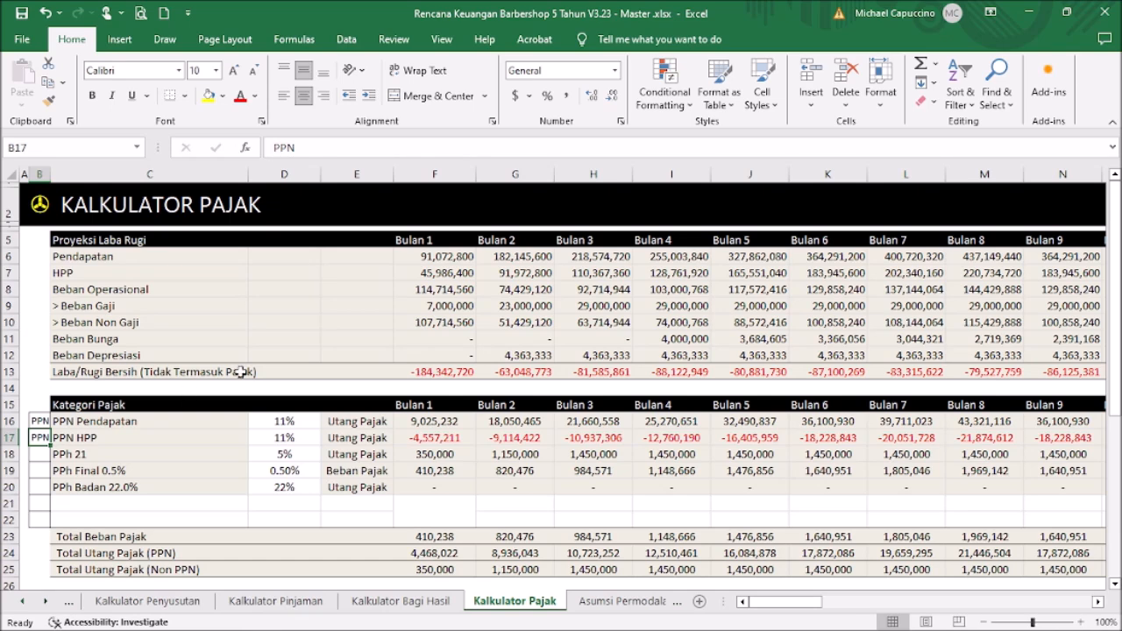
Step: Set the rates of all five tax categories, from PPN Pendapatan to PPh Badan, to 0%
click(278, 438)
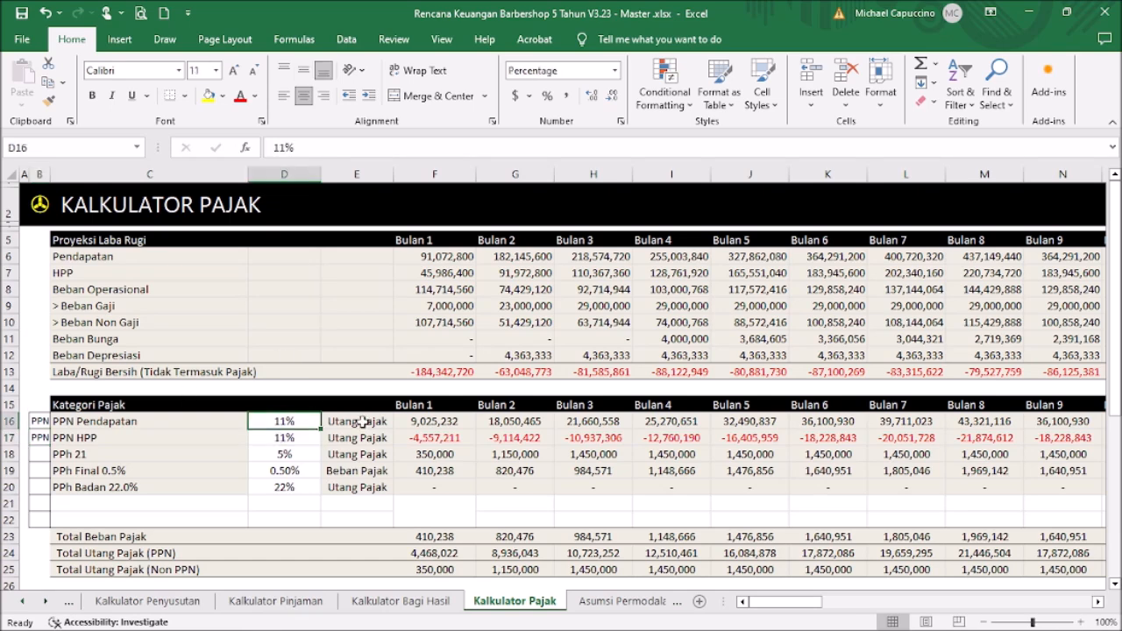
key(Up)
text(0)
key(Return)
text(0)
key(Return)
text(0)
key(Return)
text(00)
key(Return)
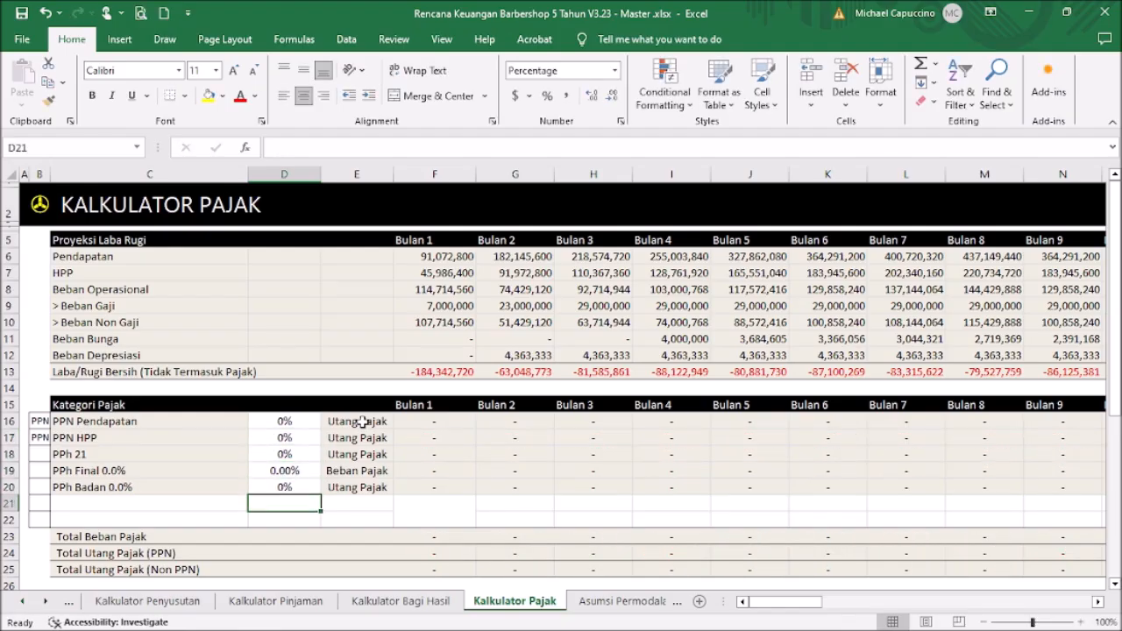
Step: Undo the zero-rate entries for all five tax categories
key(ctrl+z)
key(ctrl+z)
key(ctrl+z)
key(ctrl+z)
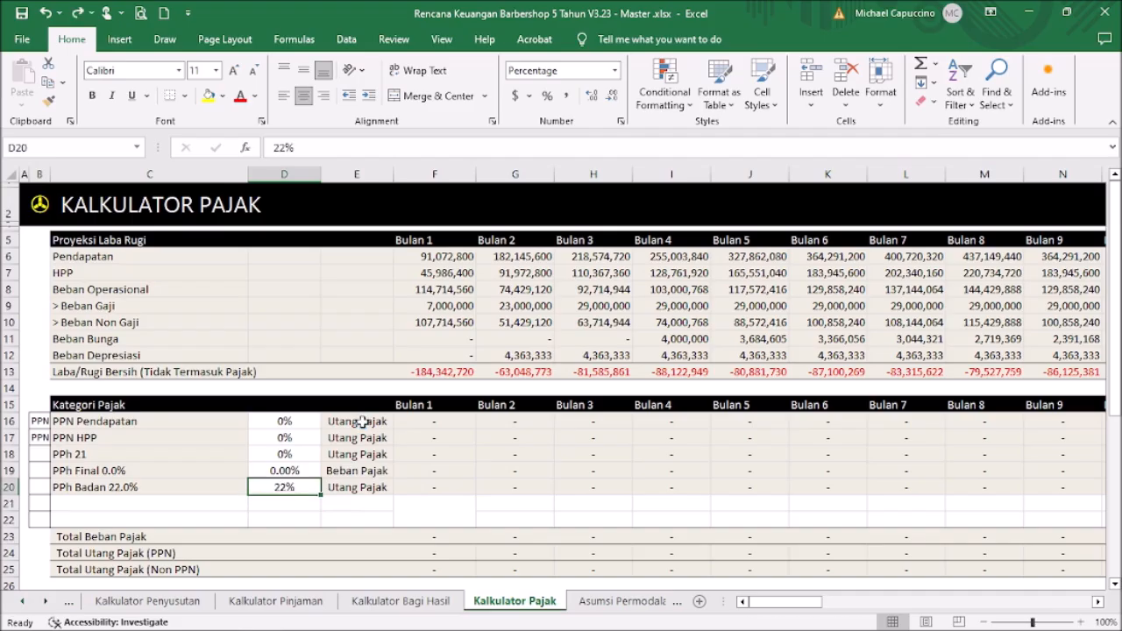
key(ctrl+z)
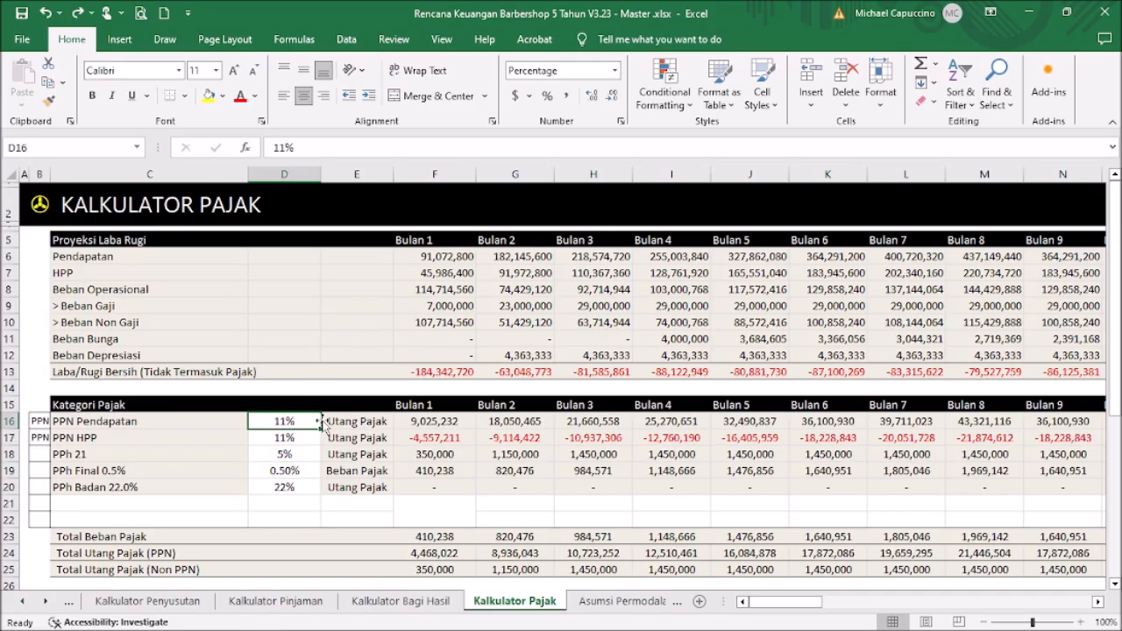
Step: Inspect the Bulan 1 formulas for PPN Pendapatan and PPN HPP along with their source revenue and rate cells
click(430, 421)
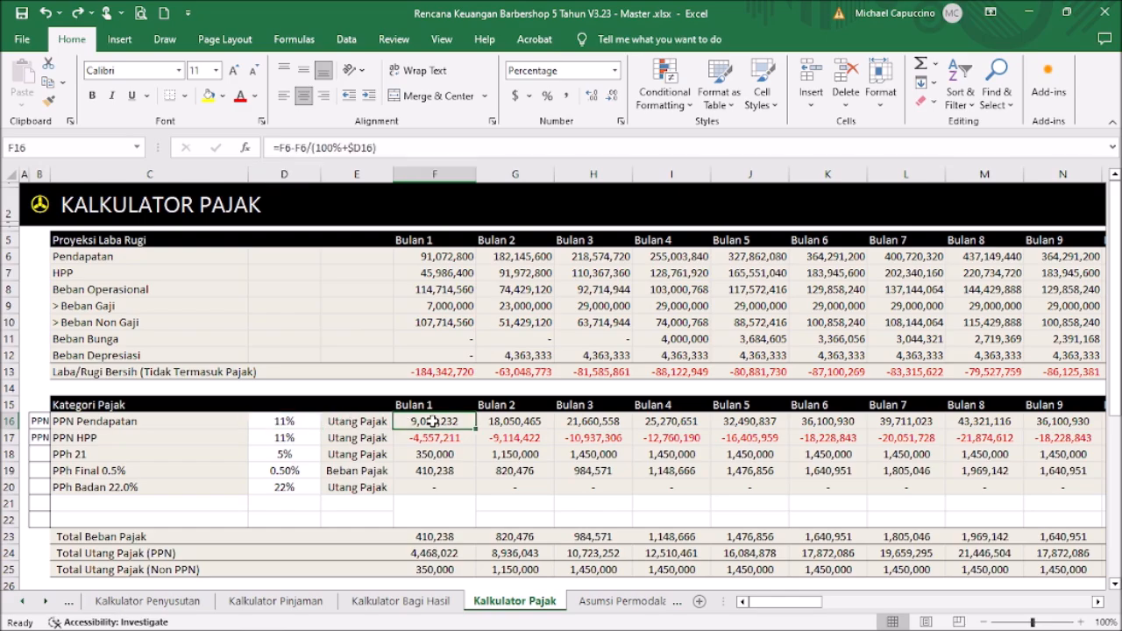
click(446, 256)
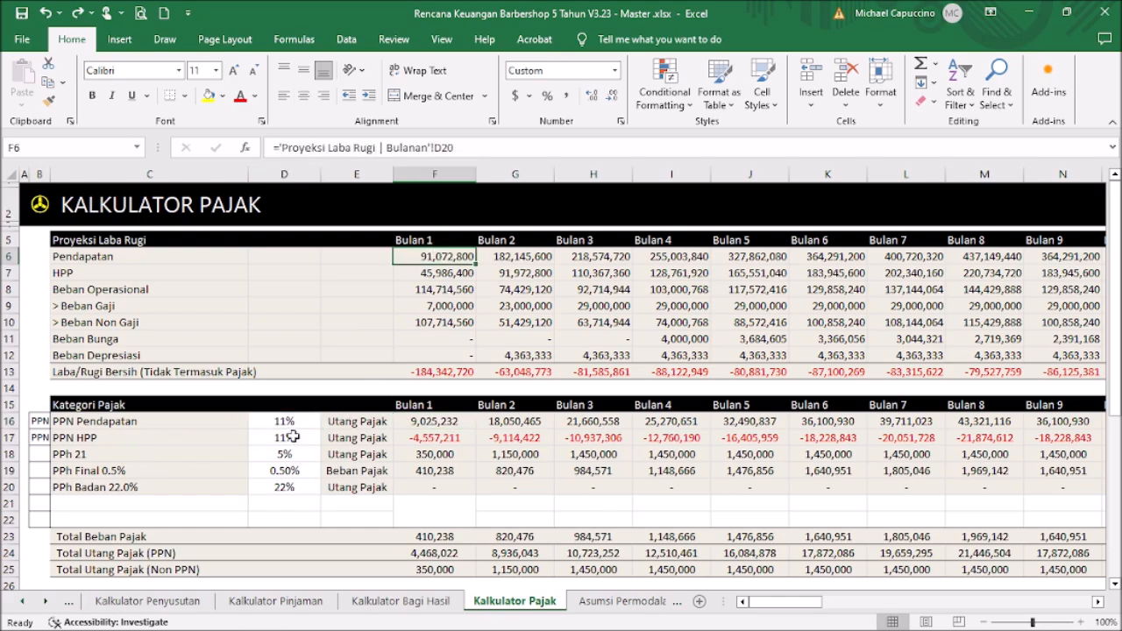
click(292, 436)
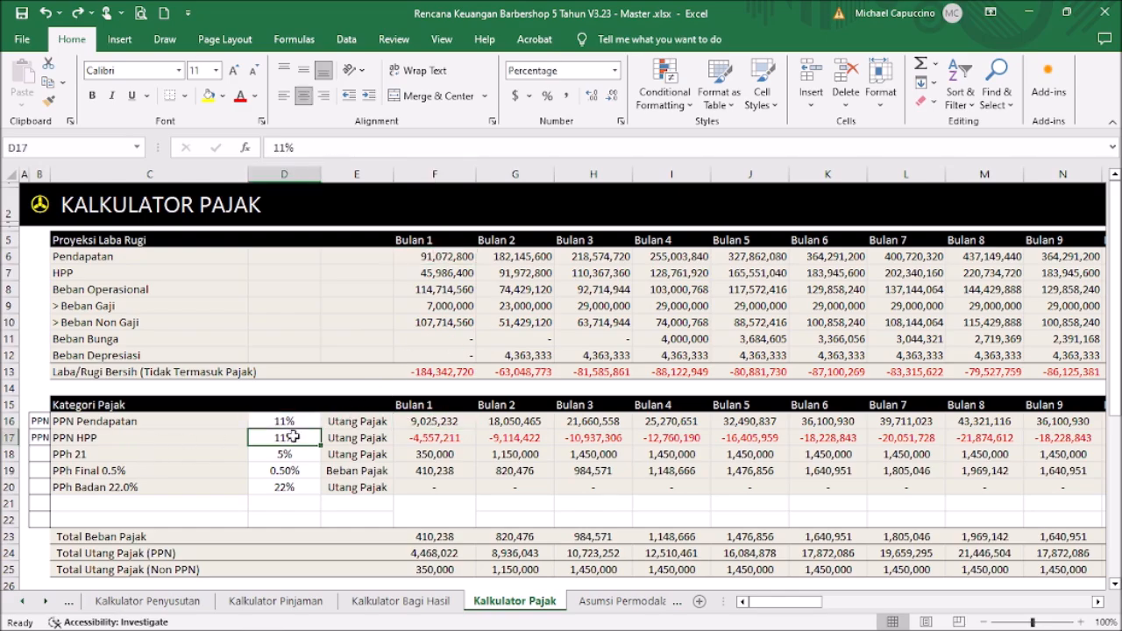
click(456, 437)
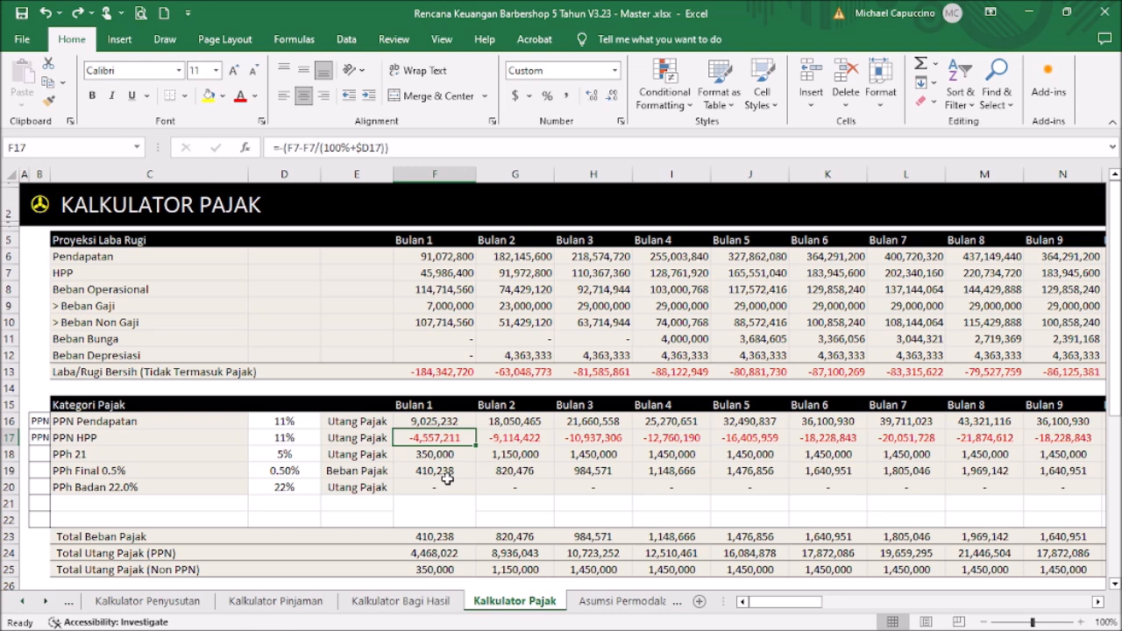
Step: Try a 0% rate for PPN HPP and undo the change
click(301, 437)
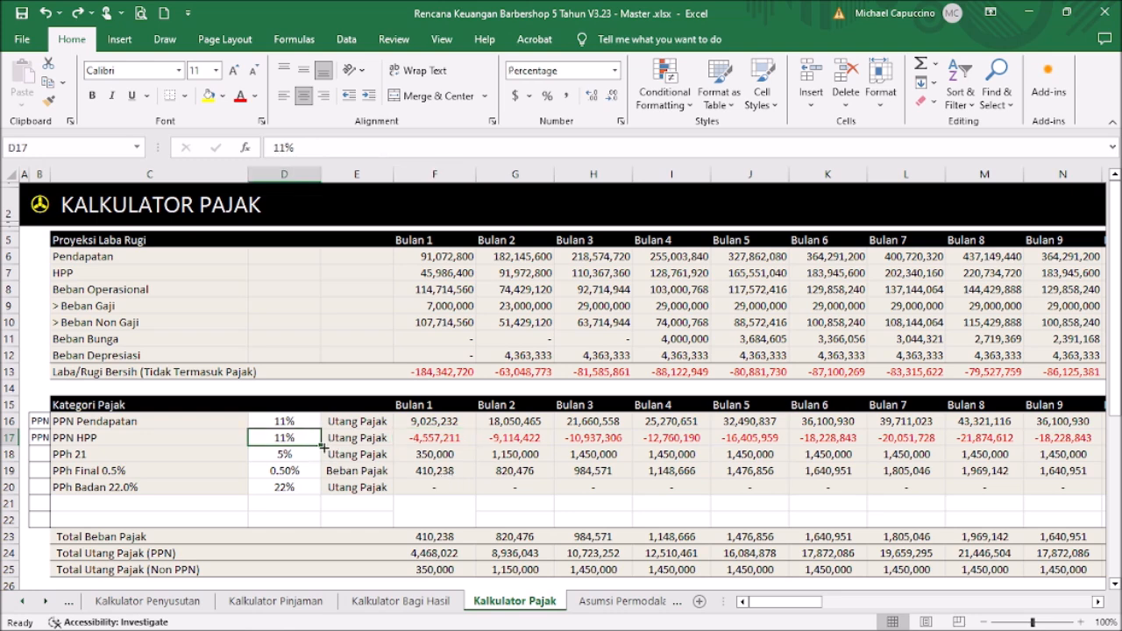
text(0)
key(Return)
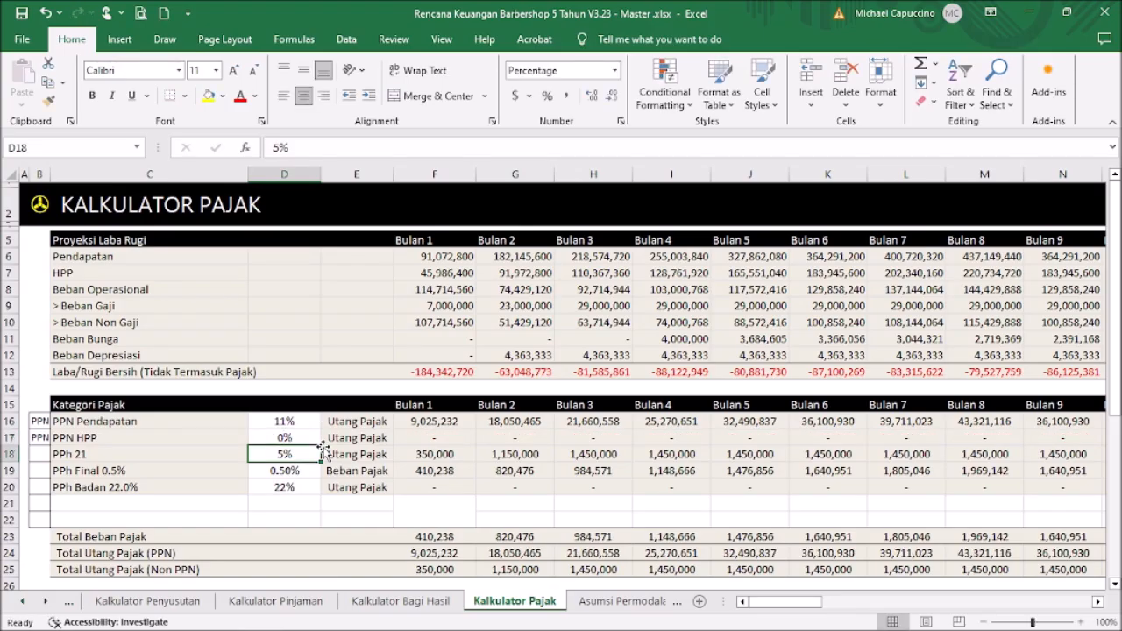
key(ctrl+z)
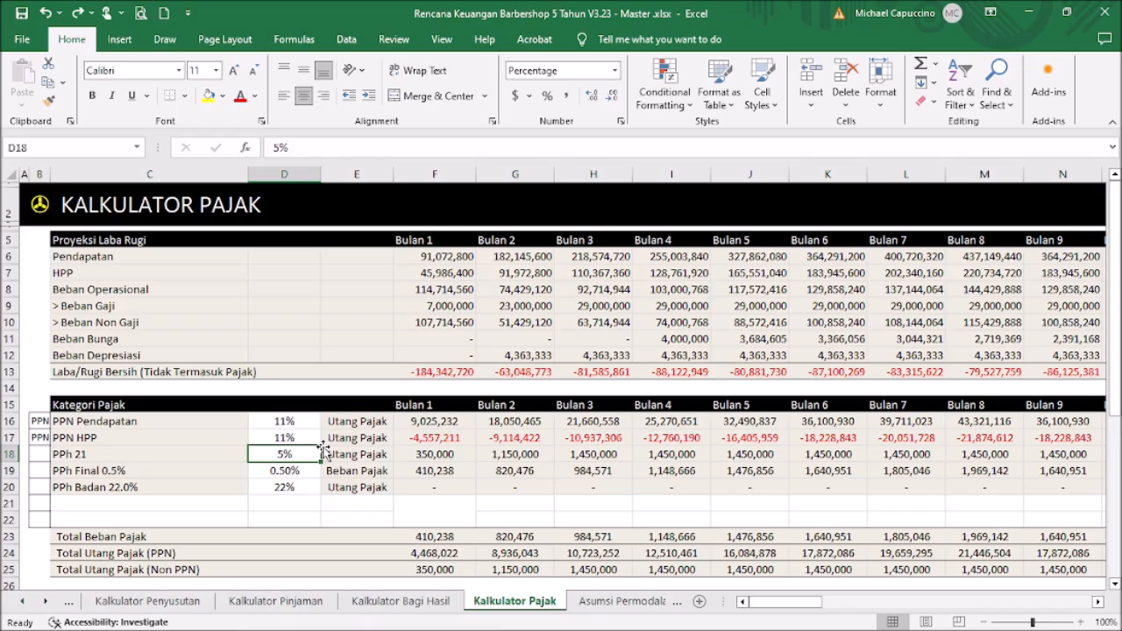
Step: Set the PPh 21 rate to 10%
text(10)
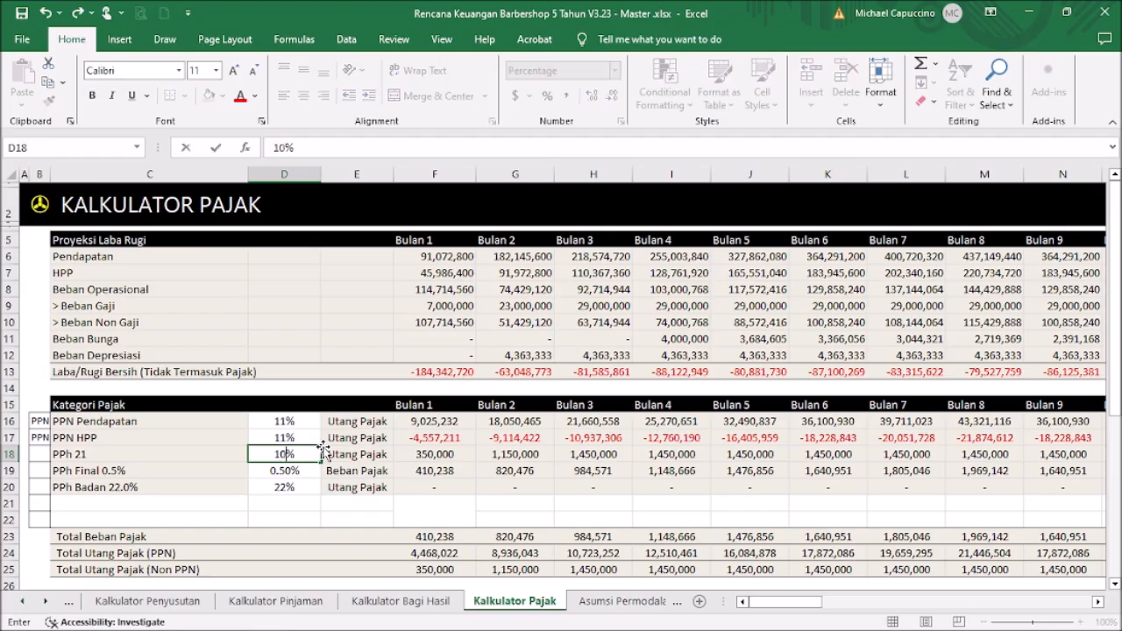
key(Delete)
text(%)
key(Return)
key(Up)
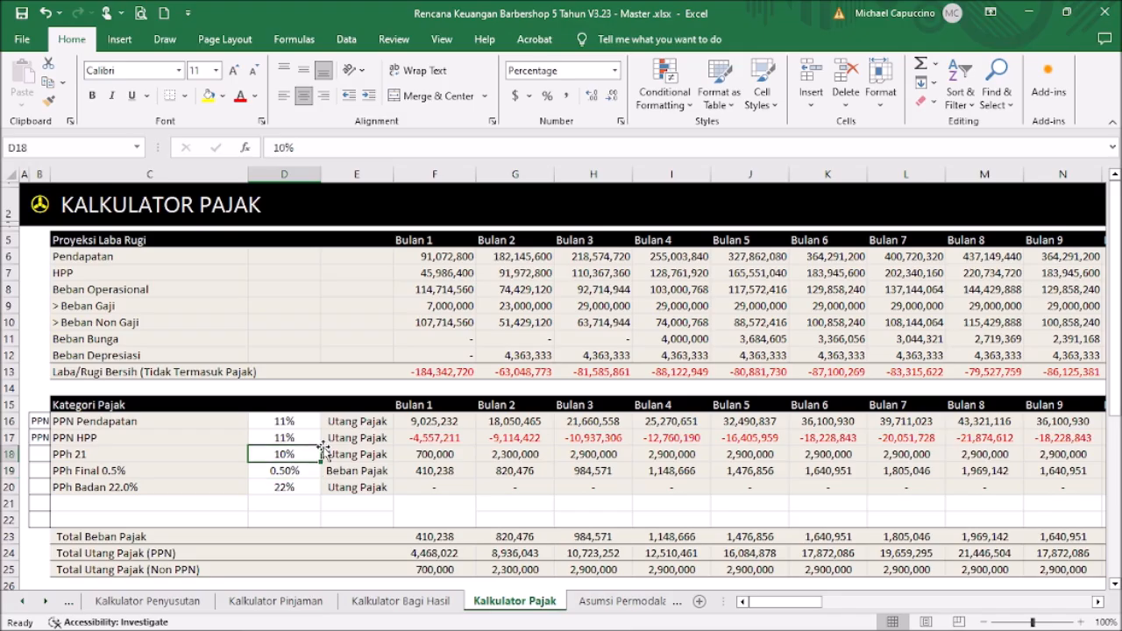
Step: Set the PPh 21 rate back to 5%
text(5)
key(Return)
key(Up)
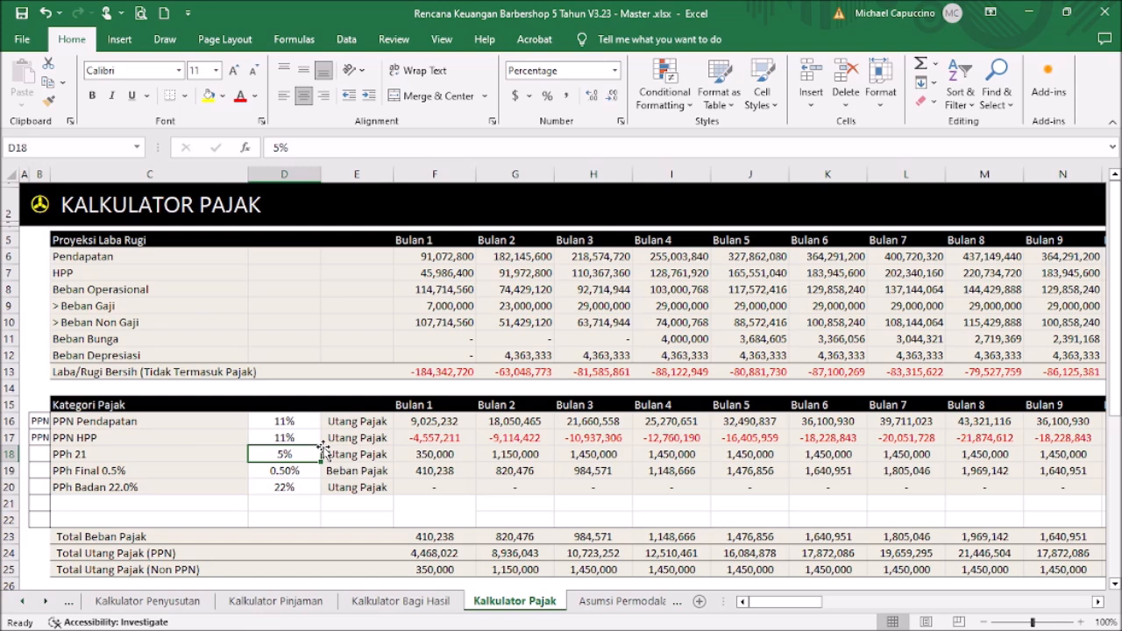
Step: Check the PPh Final and PPh Badan rates against the Batas Omset limit and the yearly revenue totals
key(Down)
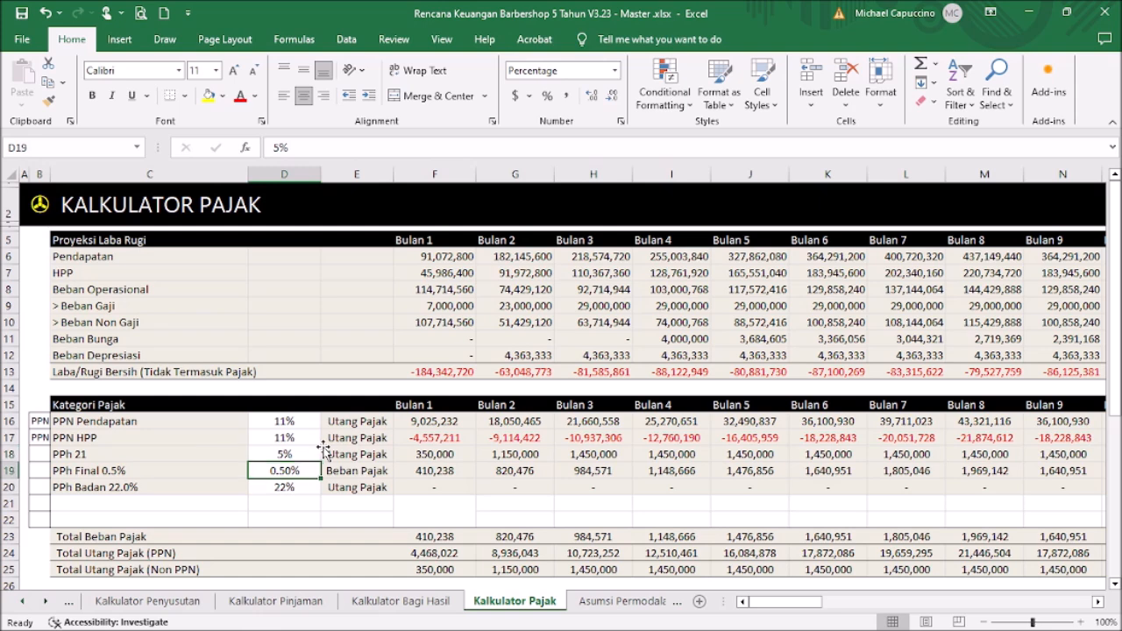
key(Down)
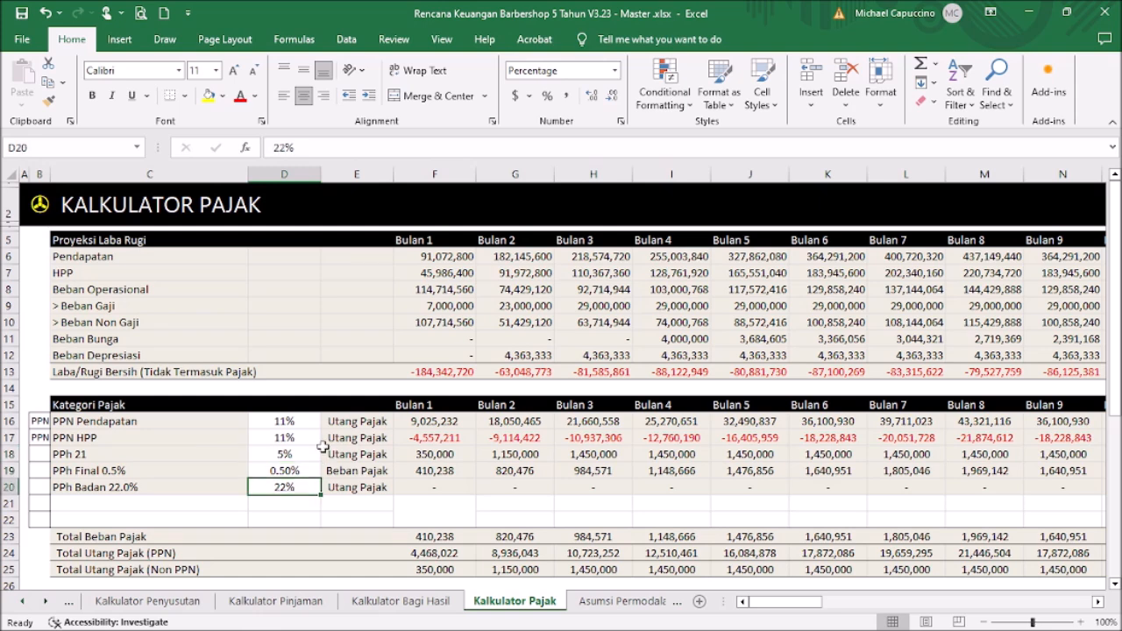
scroll(315, 447, down, 3)
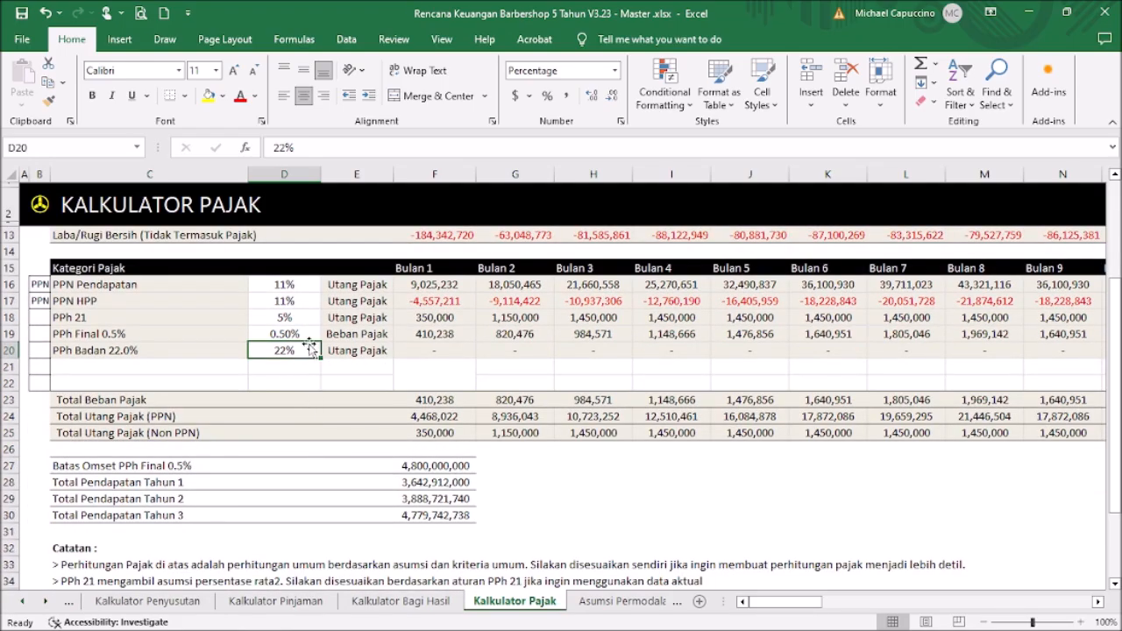
click(303, 334)
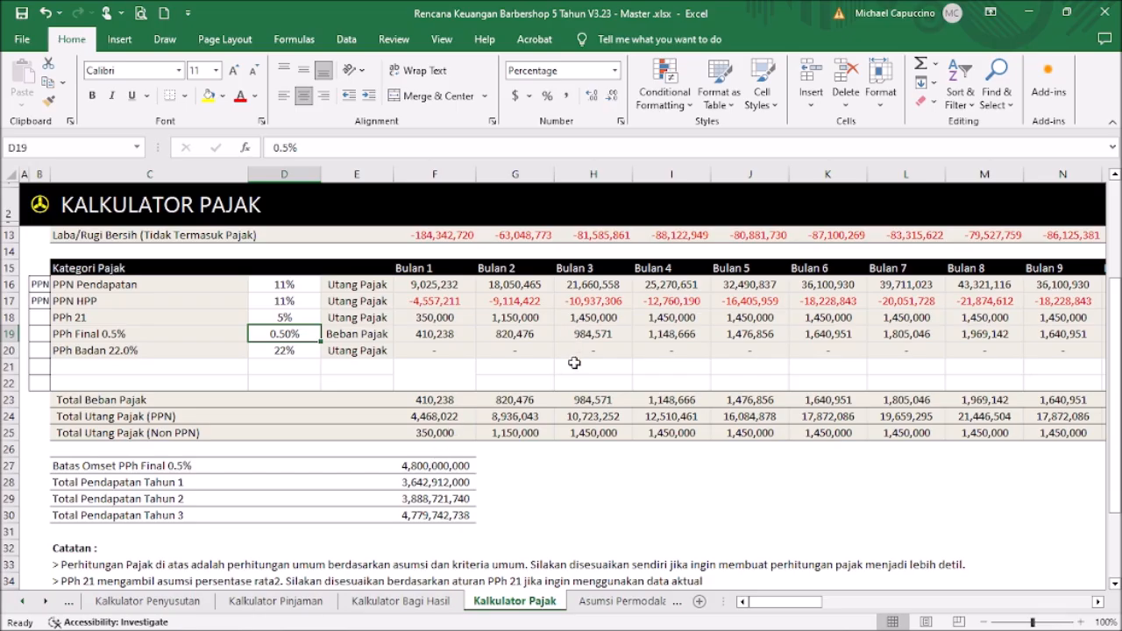
Step: Examine the total rows 23 to 25 and the Bulan 1 formulas of Total Beban Pajak and Total Utang Pajak (PPN)
scroll(574, 362, up, 1)
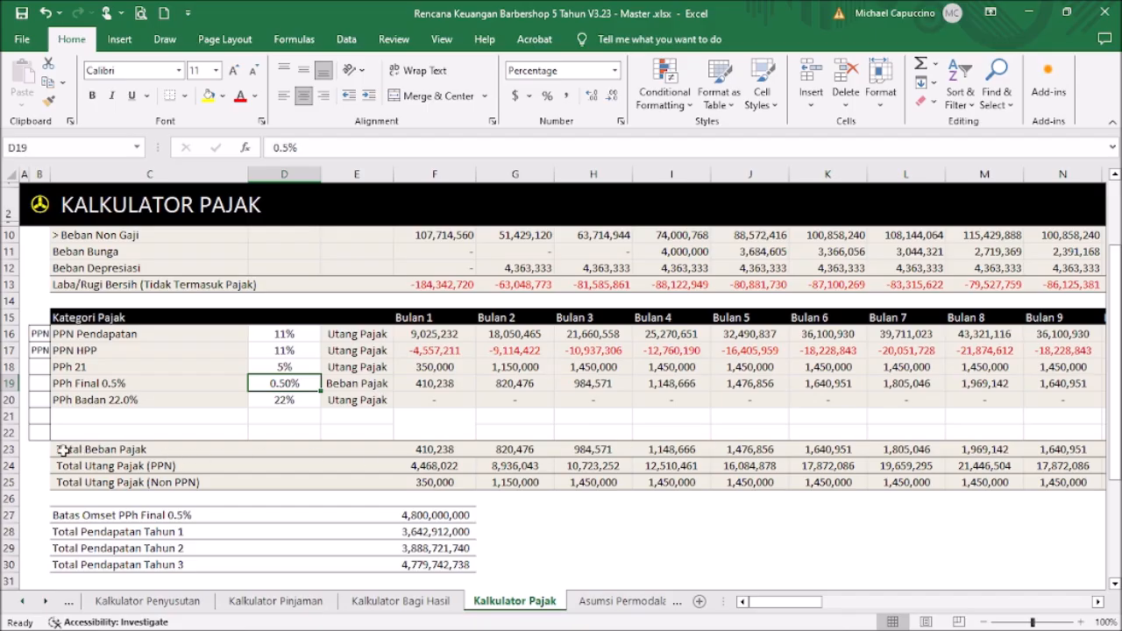
drag(15, 449, 14, 481)
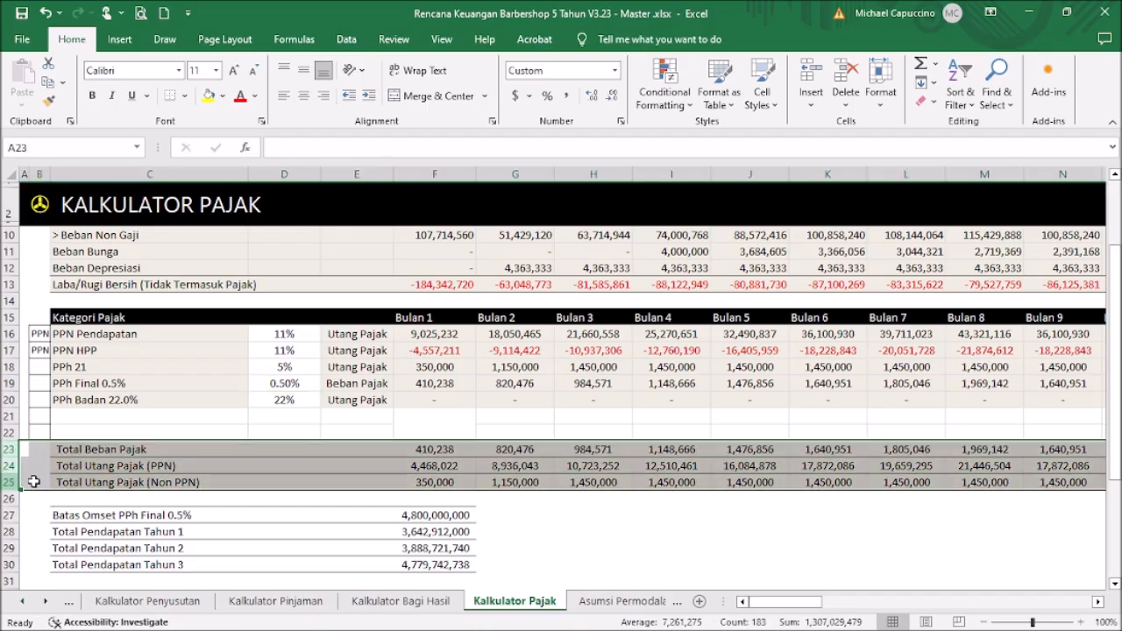
click(447, 451)
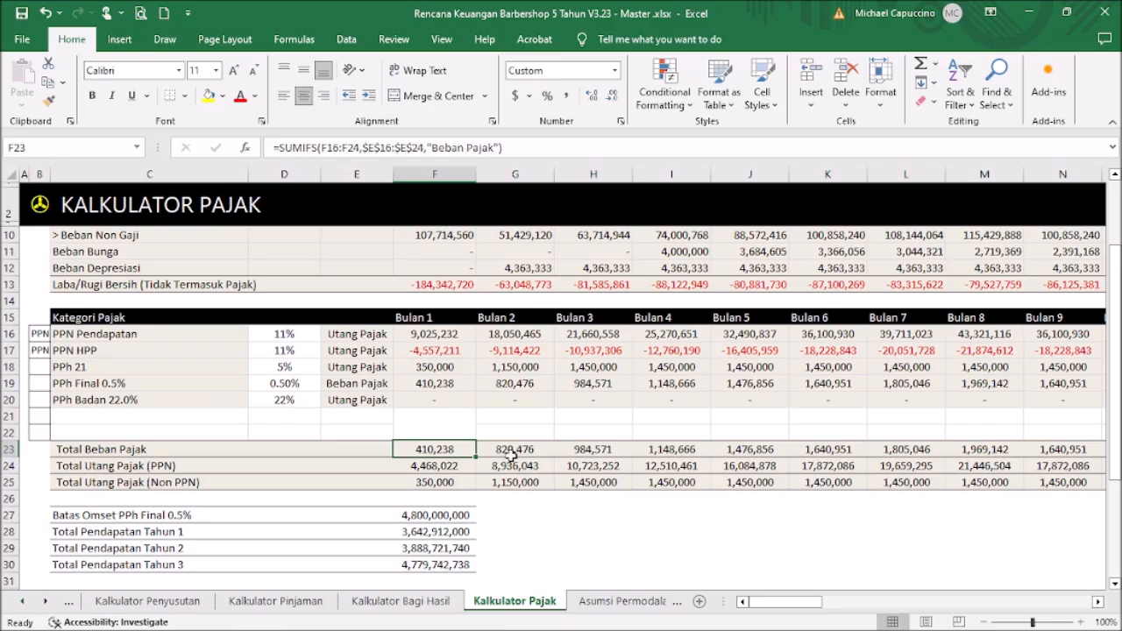
drag(438, 448, 673, 469)
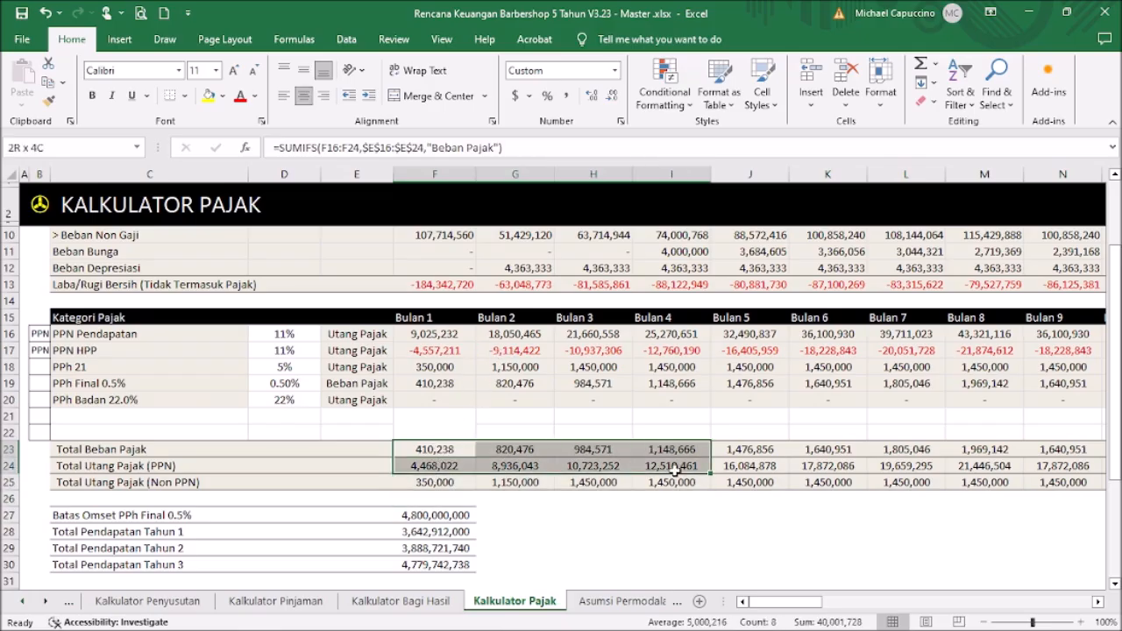
click(457, 466)
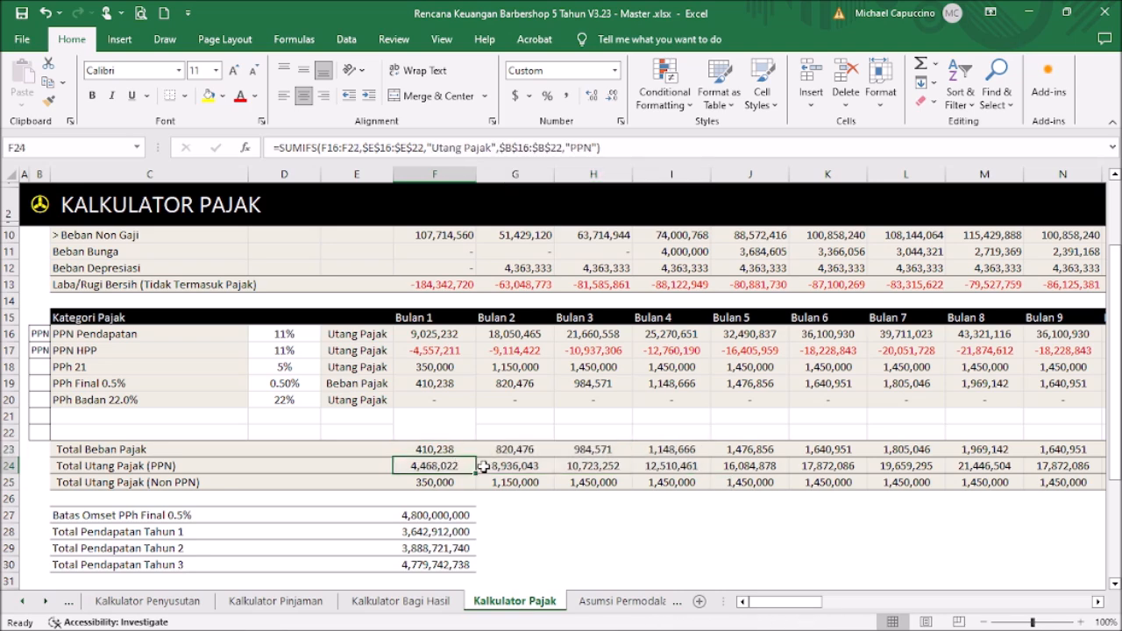
Step: Trace the Bulan 1 amounts from Total Utang Pajak (PPN) up to the PPN HPP row
key(Right)
key(Left)
key(Right)
key(Right)
key(Left)
key(Left)
key(Up)
key(Up)
key(Up)
key(Up)
key(Up)
key(Up)
key(Up)
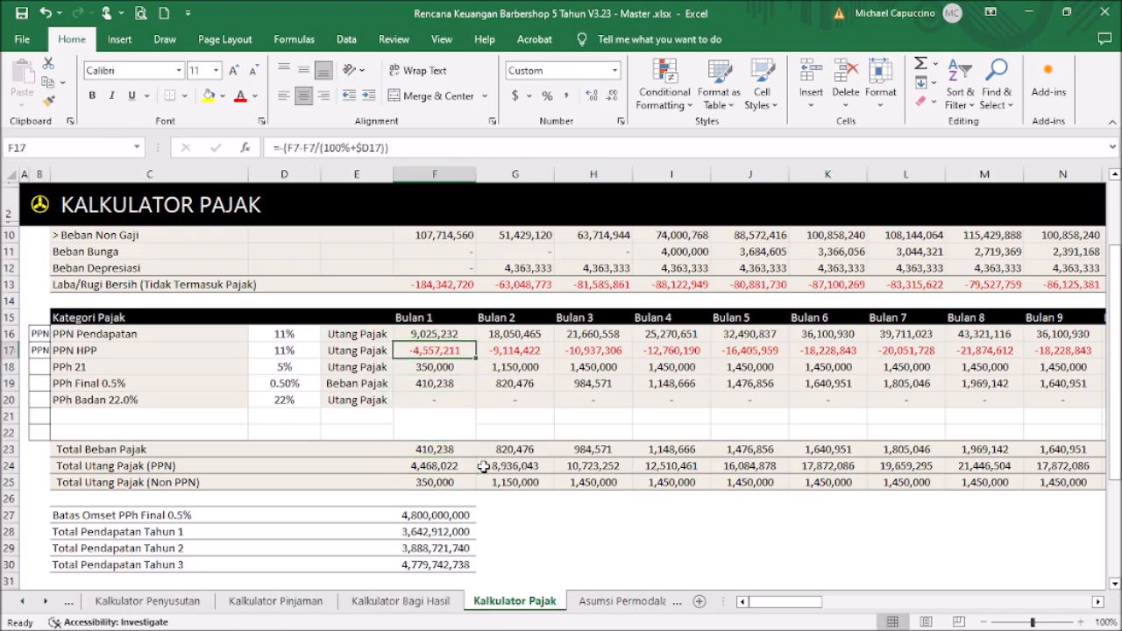
Step: Select the blank tax category rows 21 and 22 in turn to examine the space for additional taxes
key(Down)
key(Down)
key(Down)
key(Down)
key(Left)
key(Left)
key(Left)
key(Left)
key(Left)
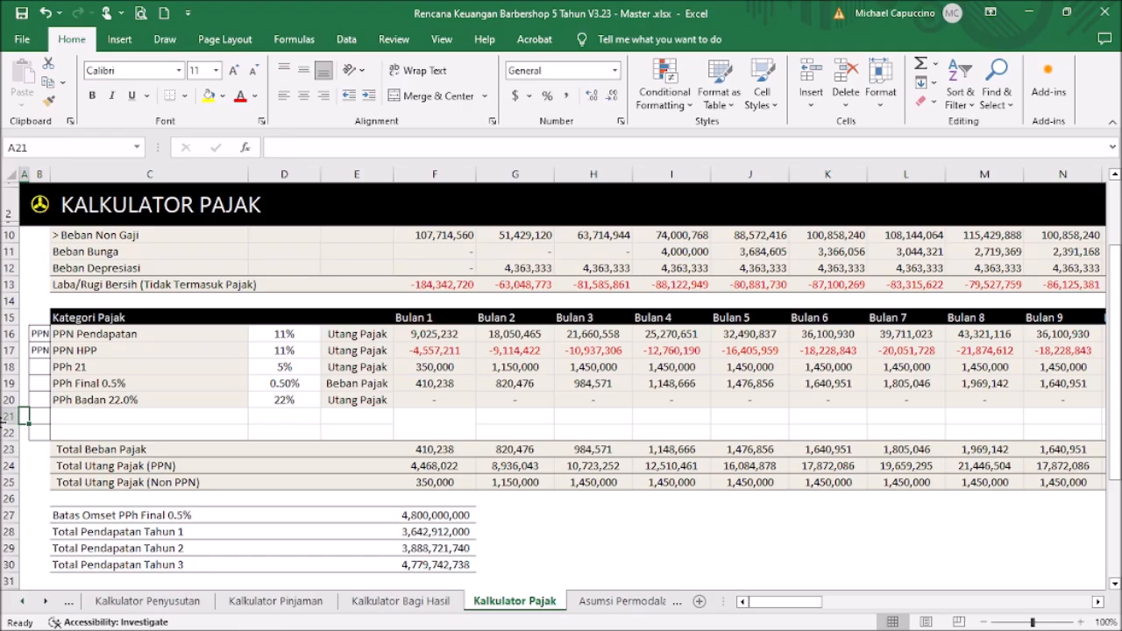
click(7, 416)
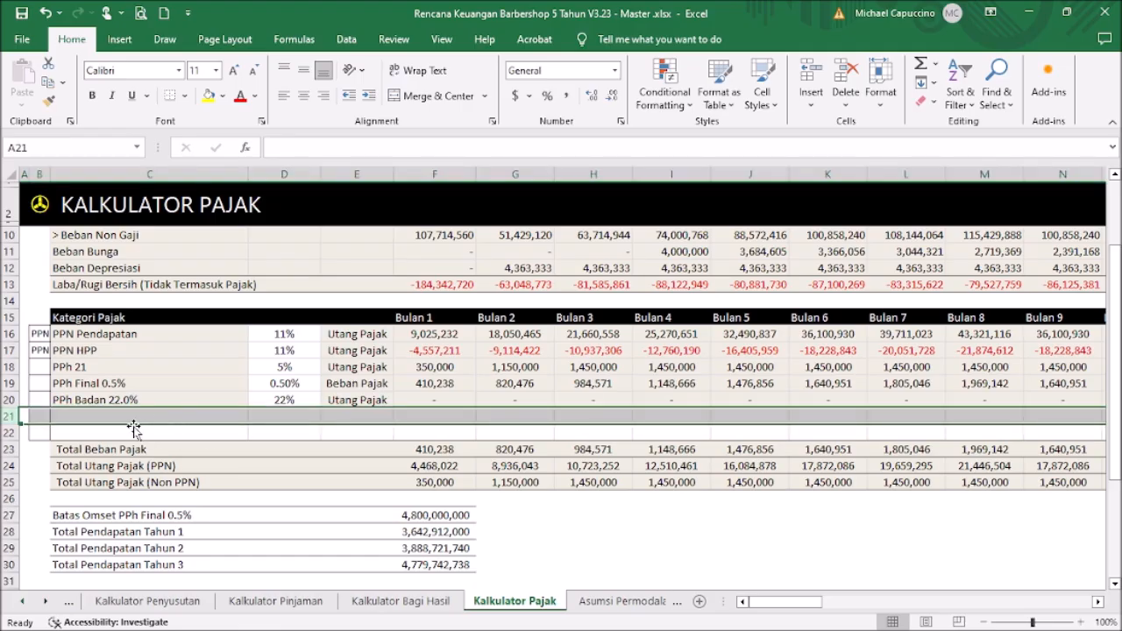
click(9, 431)
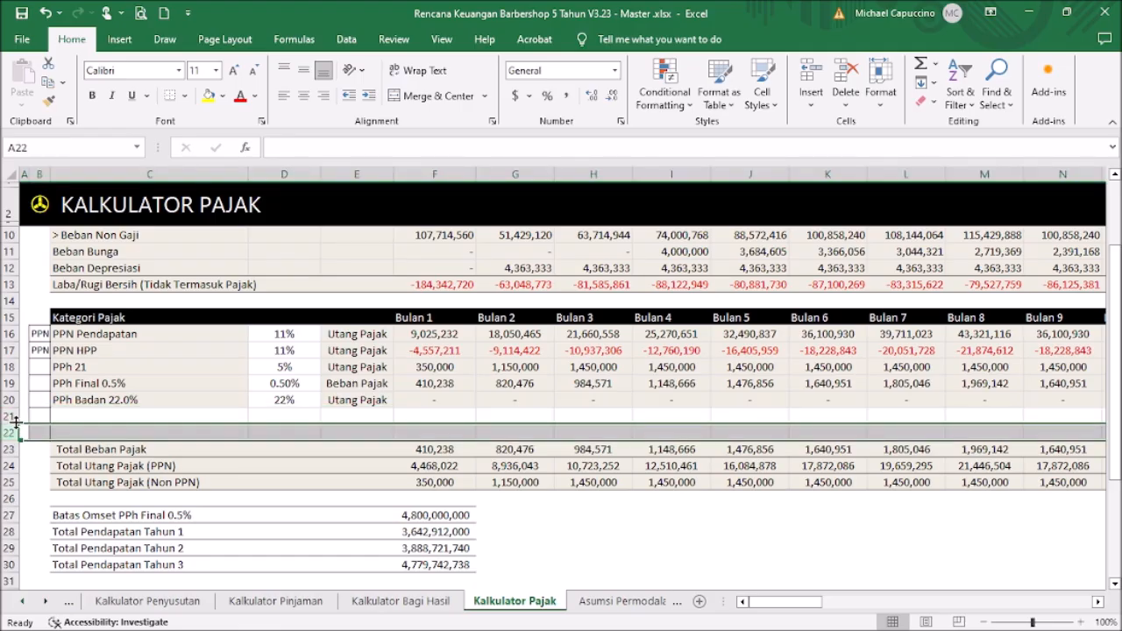
Step: Insert a blank row at row 22 to make space for another tax category above the total rows
right_click(7, 432)
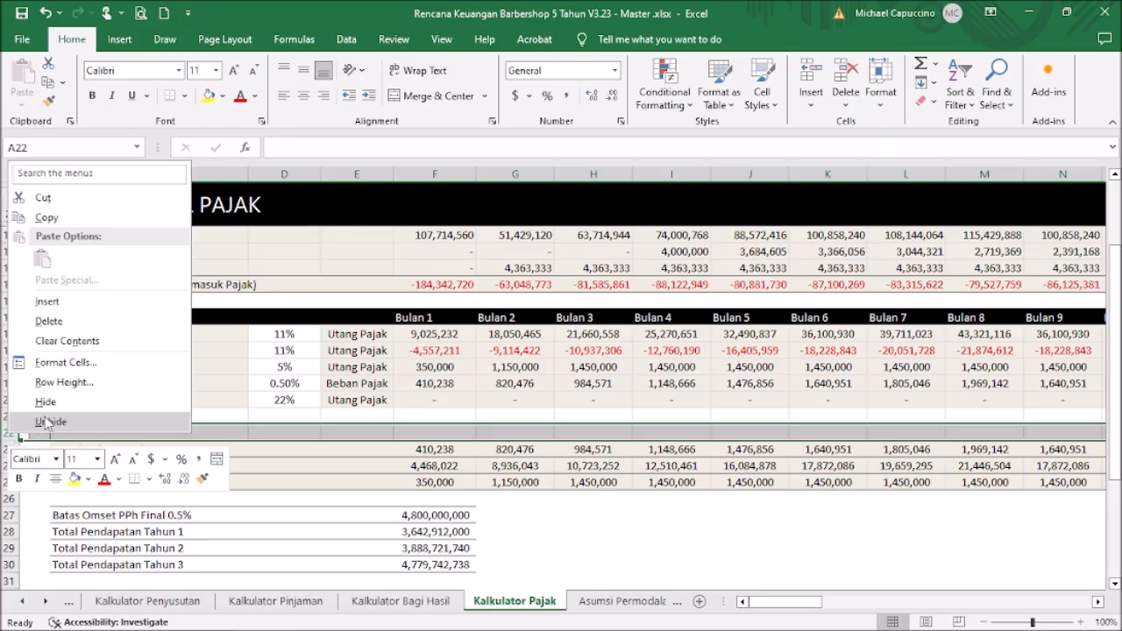
click(36, 303)
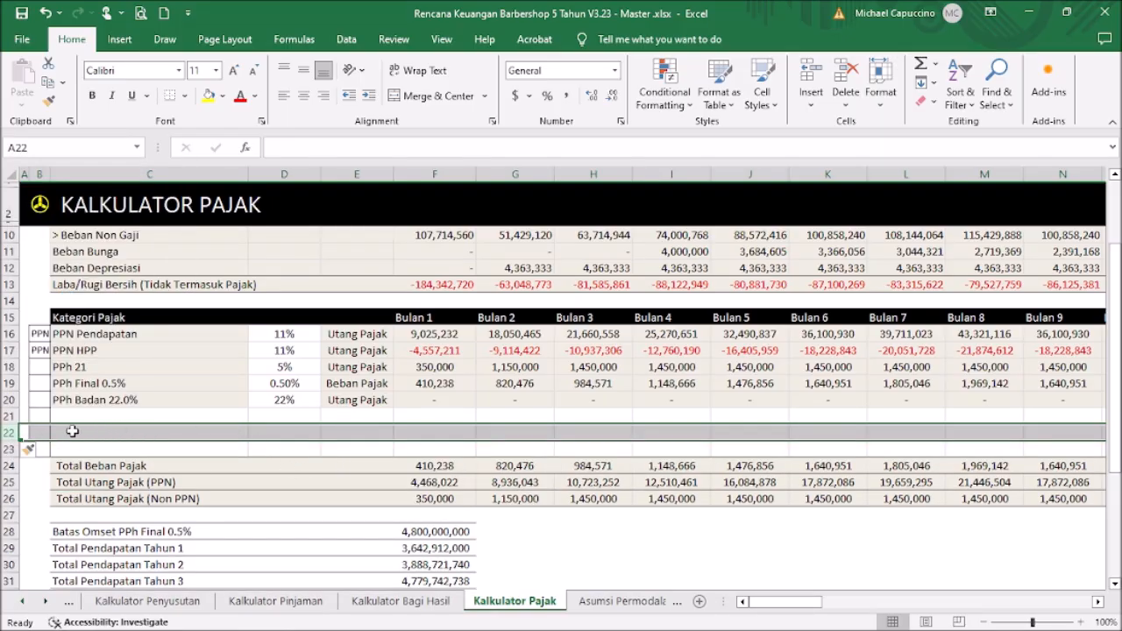
click(427, 418)
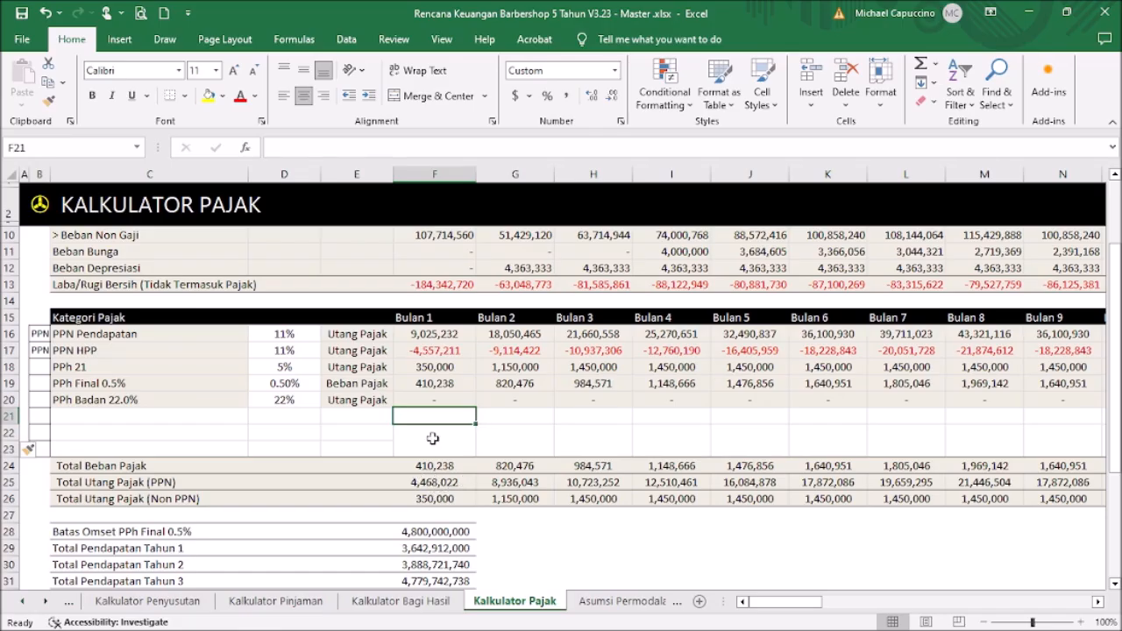
Step: Examine the Bulan 1 PPh Final 0.5% formula and the cells below it down to Total Pendapatan Tahun 2
click(337, 399)
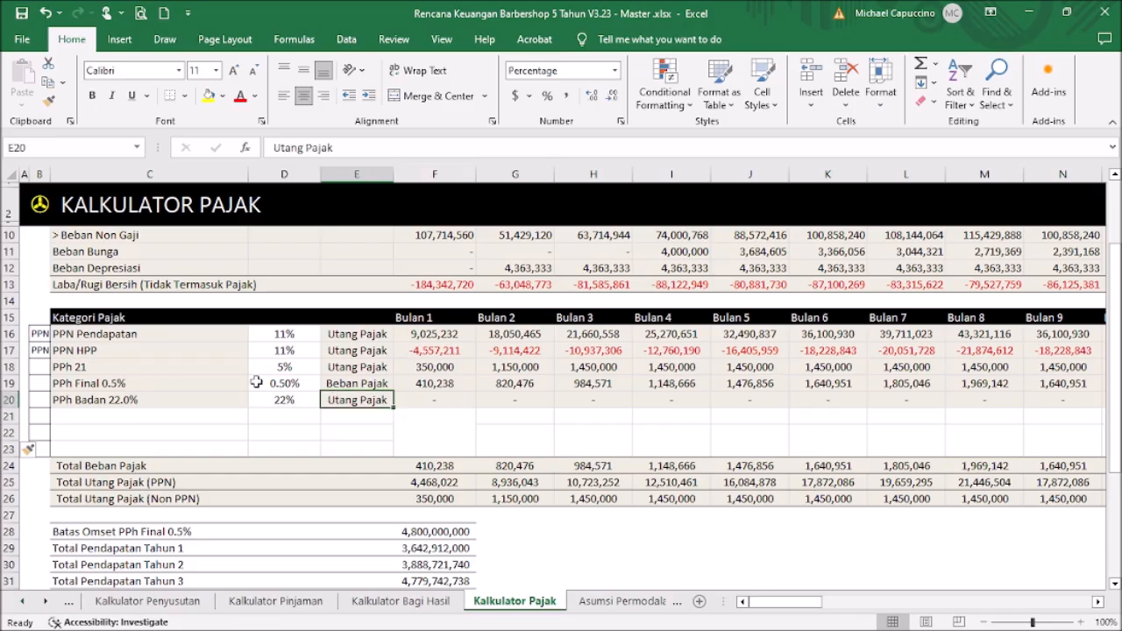
scroll(266, 387, down, 1)
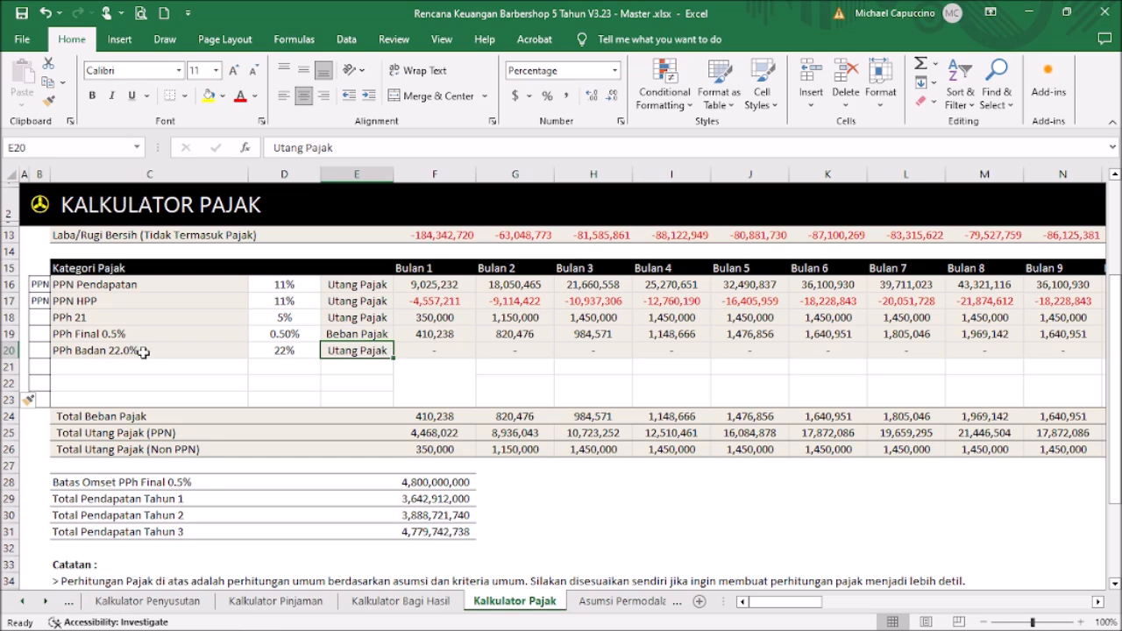
click(452, 340)
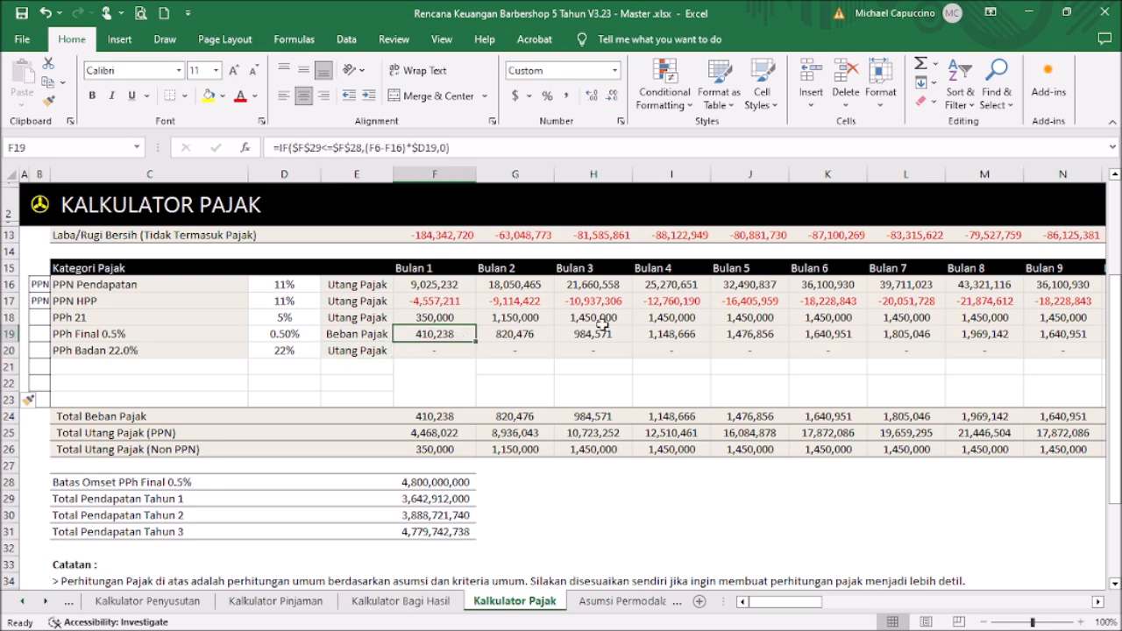
key(Down)
key(Down)
key(Down)
key(Down)
key(Down)
key(Down)
key(Down)
key(Down)
key(Down)
key(Down)
key(Down)
key(Down)
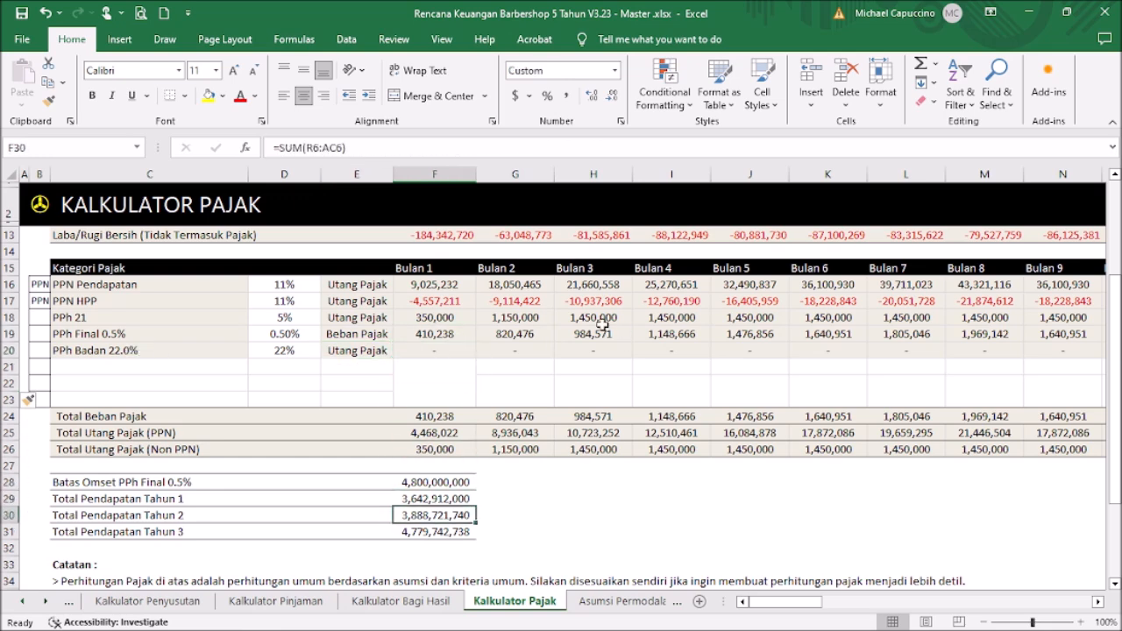
Step: Compare Batas Omset PPh Final 0.5% with the yearly revenue totals and return to the Bulan 1 PPh Final cell
key(Up)
key(Up)
key(Down)
key(Down)
key(Up)
key(Up)
key(Up)
key(Up)
key(Up)
key(Up)
key(Up)
key(Up)
key(Up)
key(Up)
key(Up)
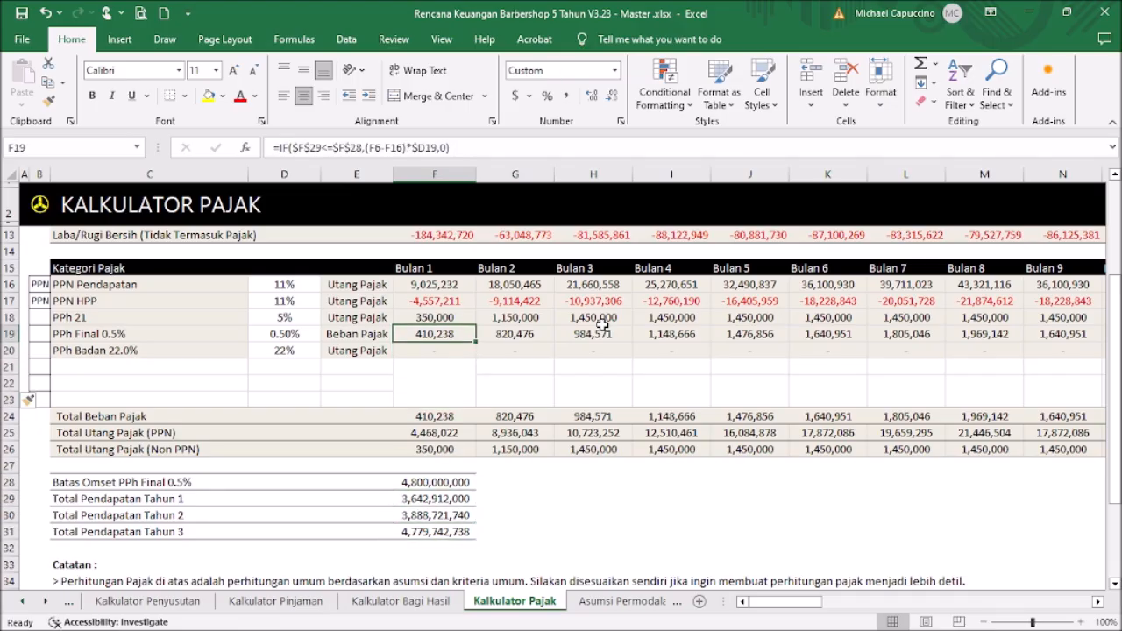
Step: Examine the PPh Final 0.5% amounts and formulas in row 19 across the monthly columns
key(Right)
key(Right)
key(Right)
key(Right)
key(Right)
key(Right)
key(Right)
key(Right)
key(Right)
key(Right)
key(Right)
key(Right)
key(Right)
key(Right)
key(Right)
key(Right)
key(Right)
key(Right)
key(Right)
key(Right)
key(Right)
key(Right)
key(Right)
key(Right)
key(Right)
key(Right)
key(Right)
key(Right)
key(Right)
key(Right)
key(Right)
key(Right)
key(Right)
key(Right)
key(Right)
key(Right)
key(Right)
key(Right)
key(Right)
key(Right)
key(Left)
key(Left)
key(Left)
key(Left)
key(Left)
key(Left)
key(Left)
key(Left)
key(Left)
key(Left)
key(Left)
key(Left)
key(Left)
key(Left)
key(Left)
key(Left)
key(Left)
key(Left)
key(Left)
key(Left)
key(Left)
key(Left)
key(Left)
key(Left)
key(Left)
key(Left)
key(Left)
key(Left)
key(Left)
key(Left)
Step: Examine the PPh Badan 22.0% formulas in row 20 across the monthly columns, going back to Bulan 12
key(Down)
key(Right)
key(Right)
key(Right)
key(Right)
key(Right)
key(Right)
key(Right)
key(Right)
key(Right)
key(Right)
key(Right)
key(Right)
key(Right)
key(Right)
key(Right)
key(Right)
key(Right)
key(Right)
key(Right)
key(Right)
key(Left)
key(Left)
key(Left)
key(Left)
key(Left)
key(Left)
key(Left)
key(Left)
key(Left)
key(Left)
key(Left)
key(Left)
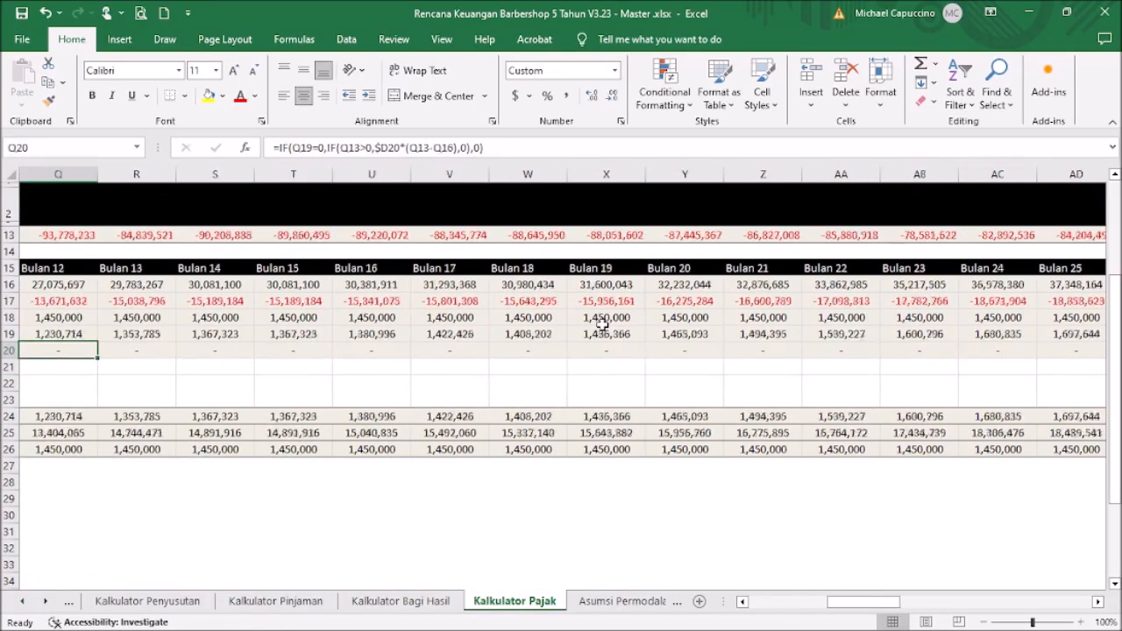
Step: Examine the PPh Badan 22.0% formulas in row 20 across the monthly columns, back toward Bulan 1 and out to Bulan 38
key(Left)
key(Left)
key(Left)
key(Left)
key(Left)
key(Left)
key(Left)
key(Left)
key(Left)
key(Left)
key(Left)
key(Left)
key(Left)
key(Left)
key(Right)
key(Right)
key(Right)
key(Right)
key(Right)
key(Right)
key(Right)
key(Right)
key(Right)
key(Right)
key(Right)
key(Right)
key(Right)
key(Right)
key(Right)
key(Right)
key(Right)
key(Right)
key(Right)
key(Right)
key(Right)
key(Right)
Step: Check the Laba/Rugi Bersih formula for Bulan 38 against the Bulan 37 tax cells down to PPh Badan 22.0%
key(Up)
key(Up)
key(Up)
key(Up)
key(Up)
key(Up)
key(Up)
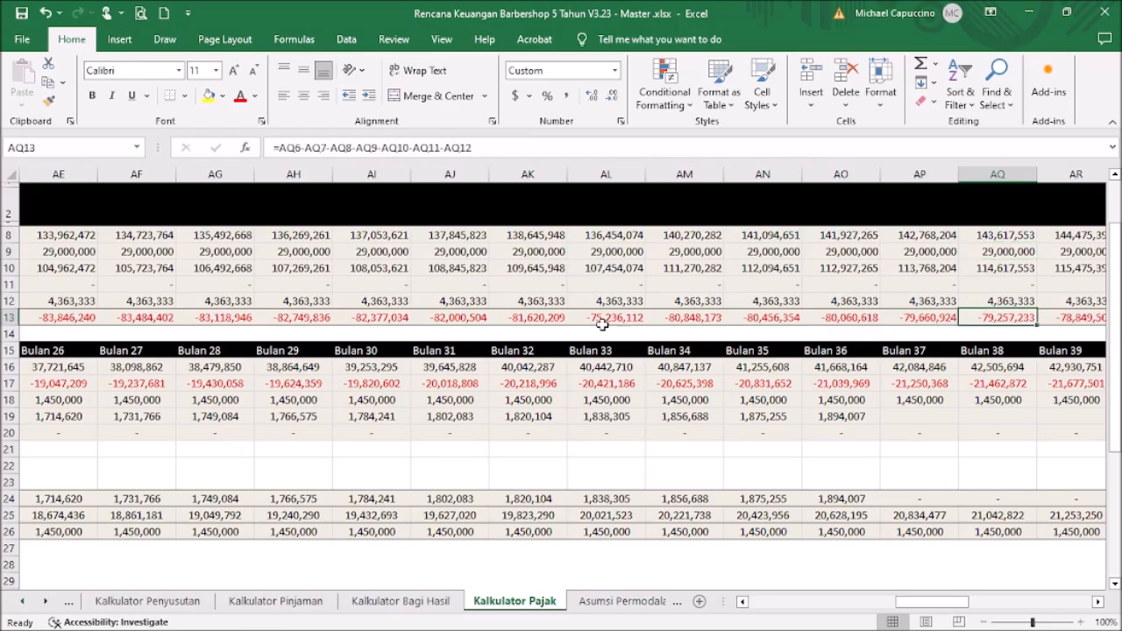
key(Left)
key(Down)
key(Down)
key(Down)
key(Down)
key(Down)
key(Down)
key(Down)
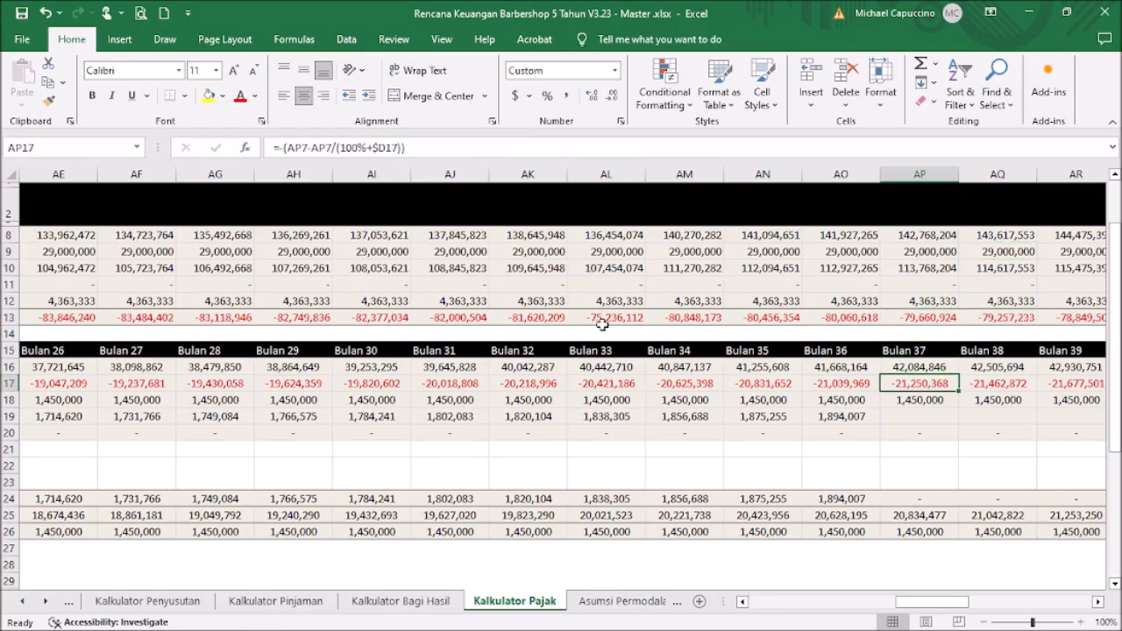
Step: Examine the PPh Badan 22.0% formulas in row 20 for the months after Bulan 37 and return to the start of the row
key(Right)
key(Right)
key(Right)
key(Right)
key(Right)
key(Right)
key(Right)
key(Right)
key(Right)
key(Right)
key(Right)
key(Right)
key(Right)
key(Right)
key(Right)
key(Right)
key(Right)
key(Right)
key(Right)
key(Right)
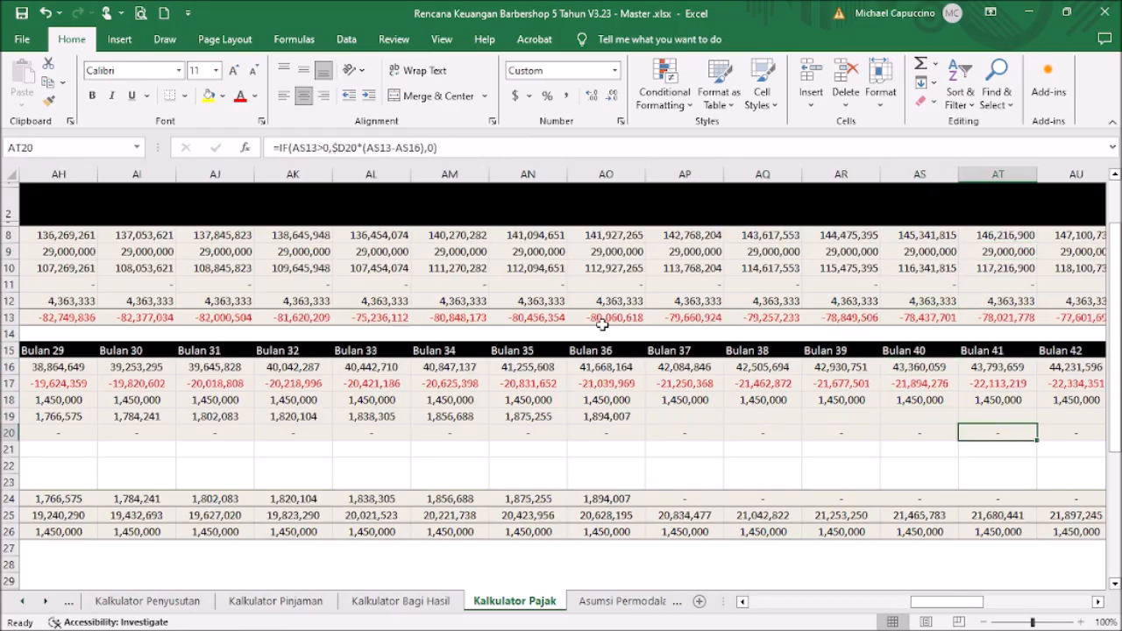
key(Left)
key(Left)
key(Left)
key(Left)
key(Left)
key(Left)
key(Left)
key(Left)
key(Left)
key(Left)
key(Left)
key(Left)
key(Left)
key(Left)
key(Left)
key(Left)
key(Left)
key(Left)
key(Left)
key(Left)
key(Left)
key(Left)
key(Left)
key(Left)
key(Left)
key(Left)
key(Left)
key(Left)
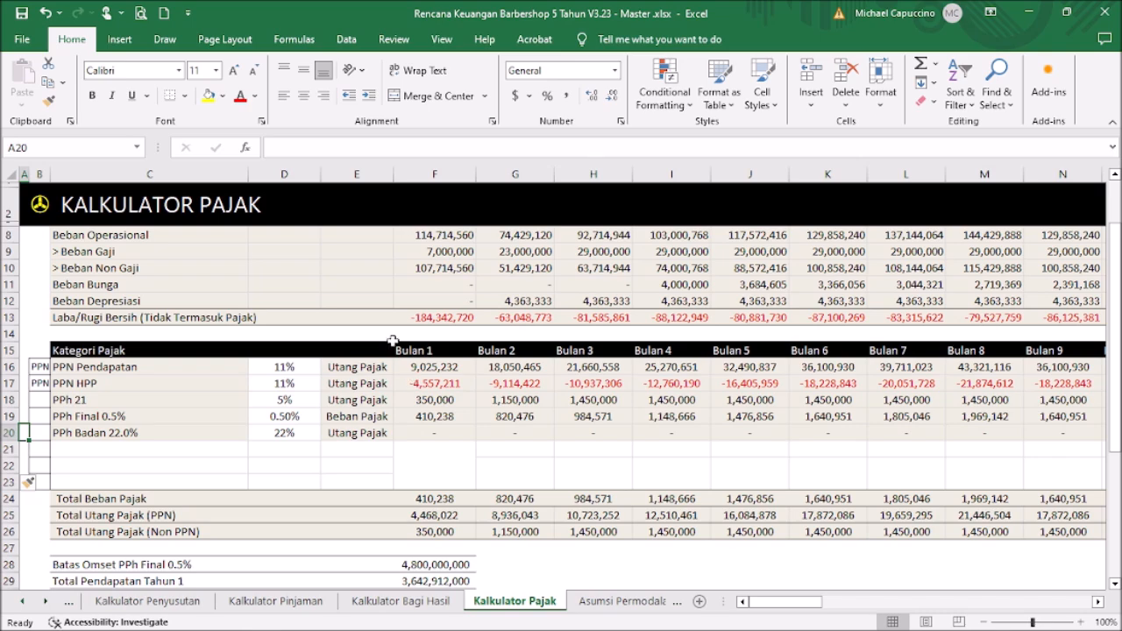
Step: Go to the Kalkulator Bagi Hasil sheet and clear the Nama, % Bagi Hasil and Dasar entries in rows 16 and 17
scroll(378, 328, up, 1)
click(44, 215)
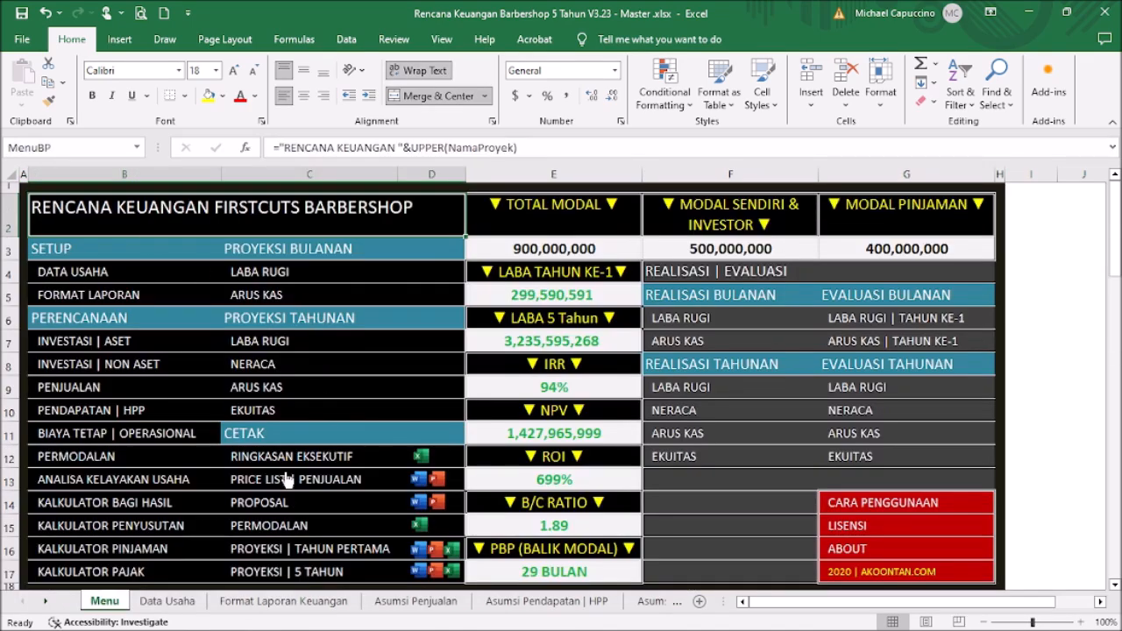
click(151, 504)
drag(110, 424, 348, 449)
key(Delete)
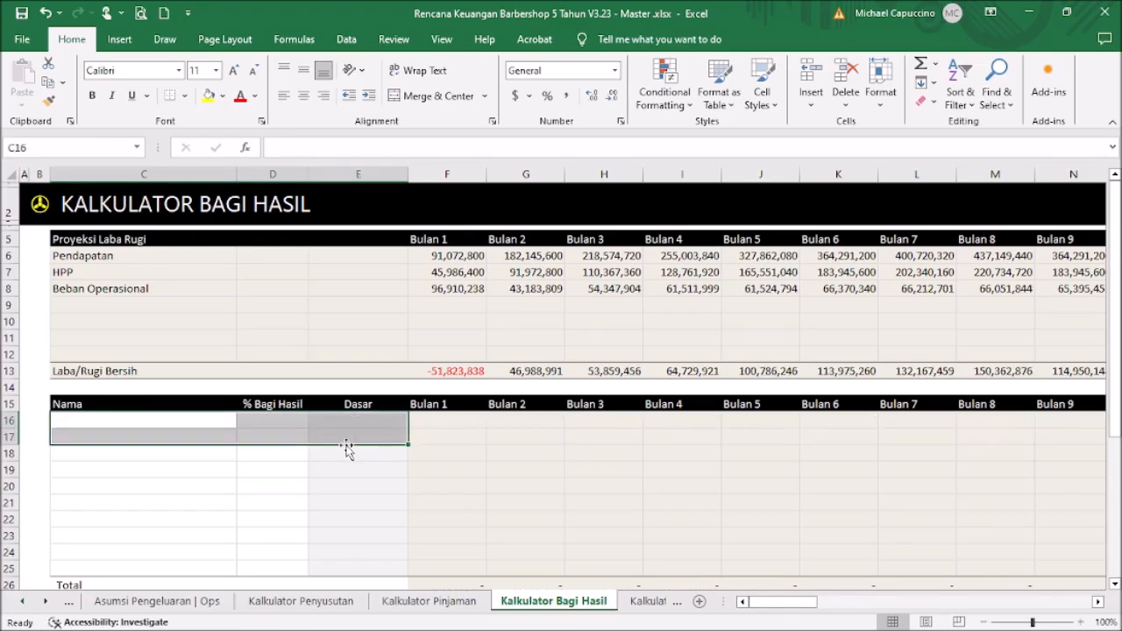
Step: Return to the Kalkulator Pajak sheet and compare PPh Final 0.5% in Bulan 36 with PPh Badan 22.0% in Bulan 37
click(39, 207)
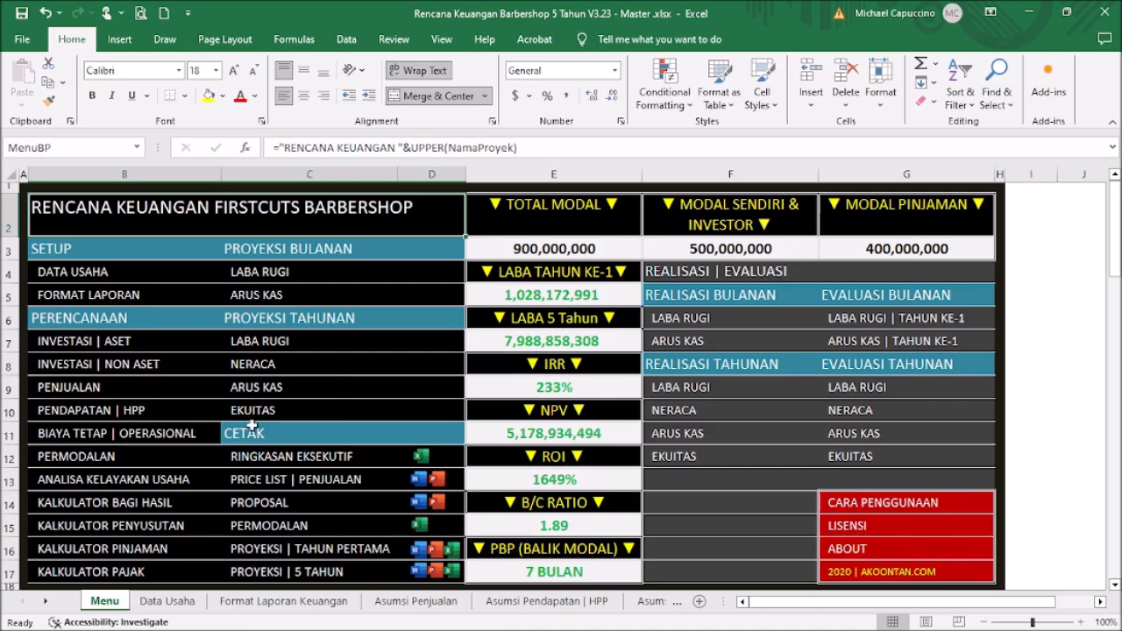
click(138, 571)
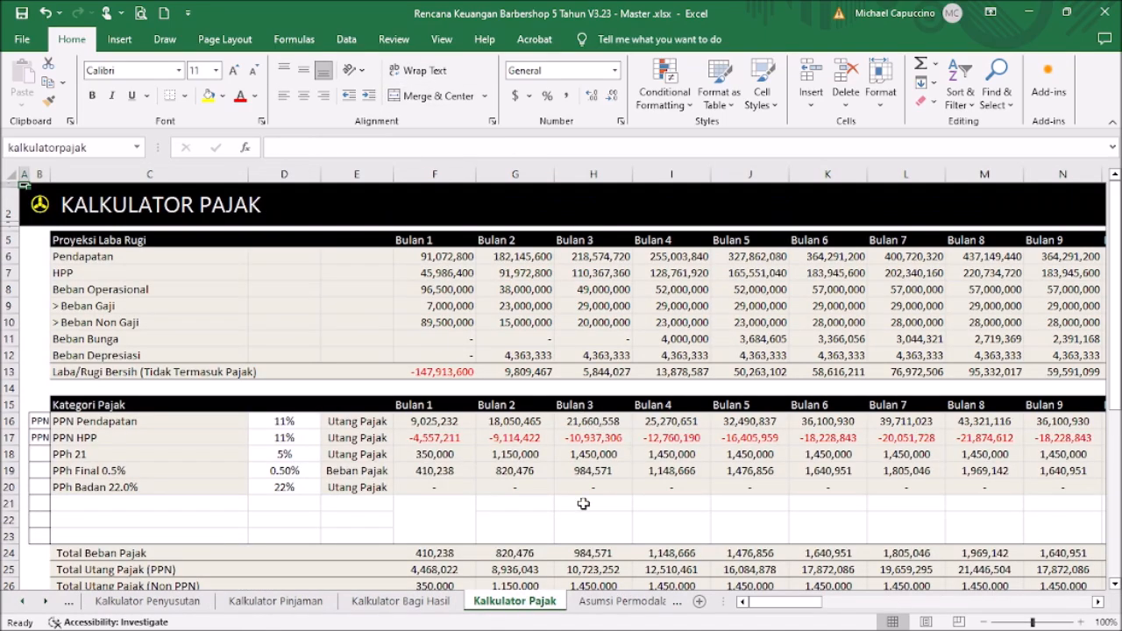
scroll(605, 526, down, 2)
scroll(615, 524, up, 2)
drag(774, 602, 931, 605)
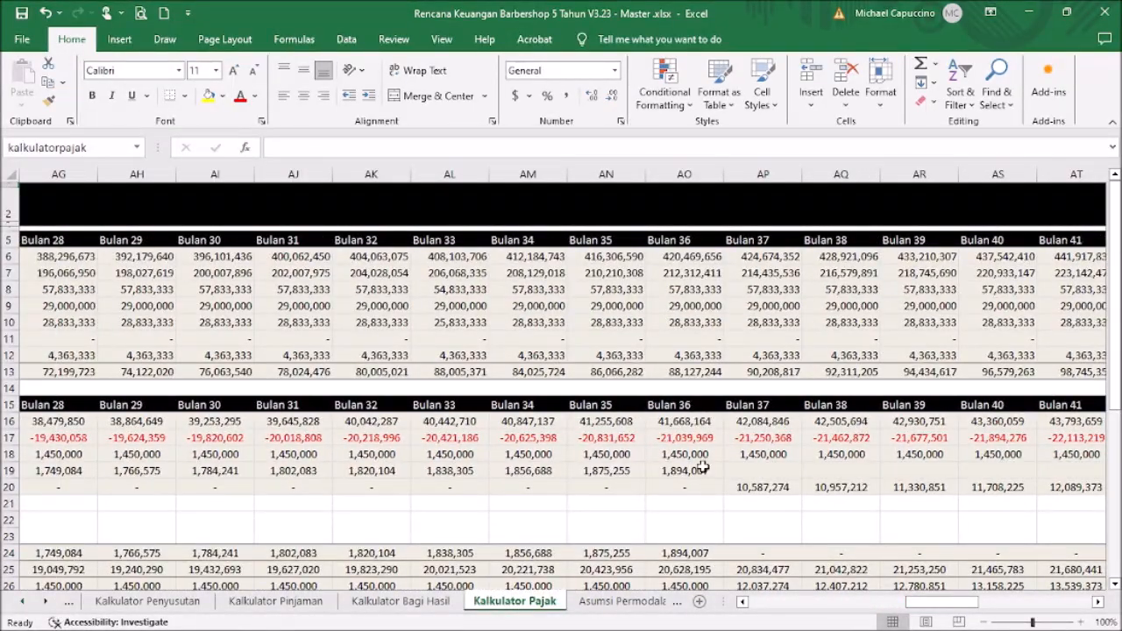
click(701, 470)
click(756, 489)
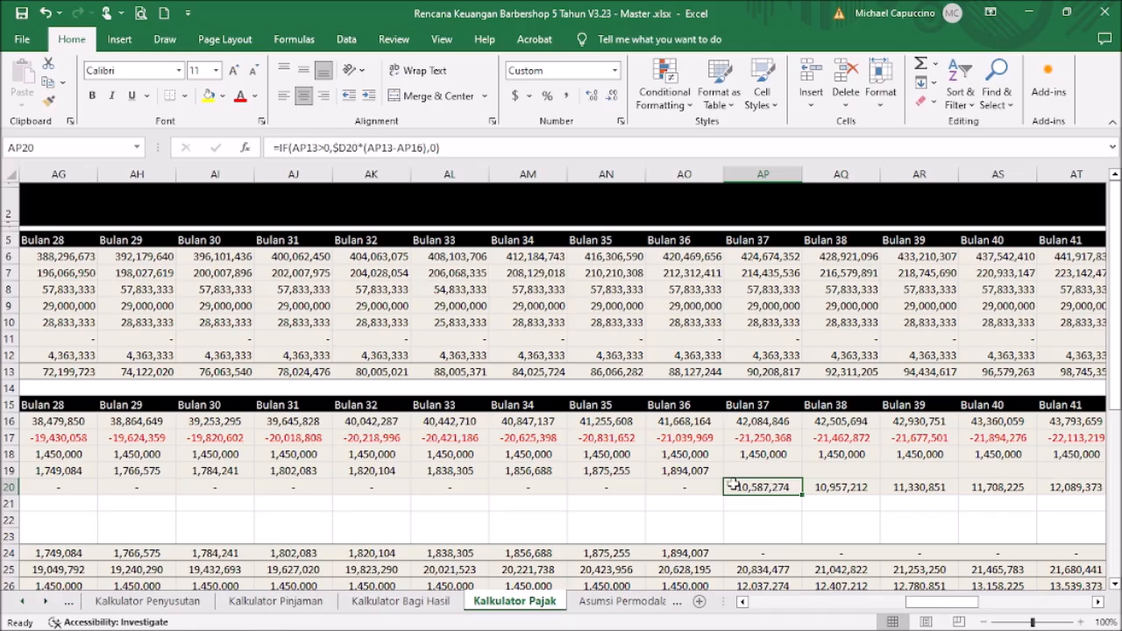
Step: Review the tax rates in D16:D20, focusing on the PPh Final 0.5% and PPh Badan 22.0% rates
drag(931, 603, 785, 603)
drag(285, 423, 290, 487)
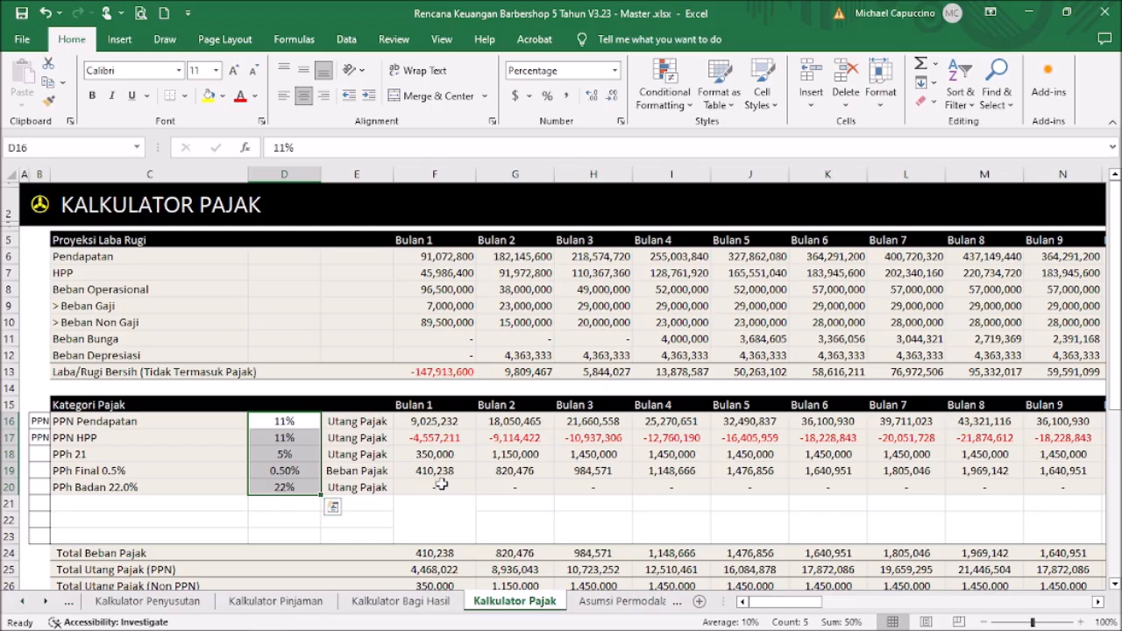
click(301, 470)
click(292, 488)
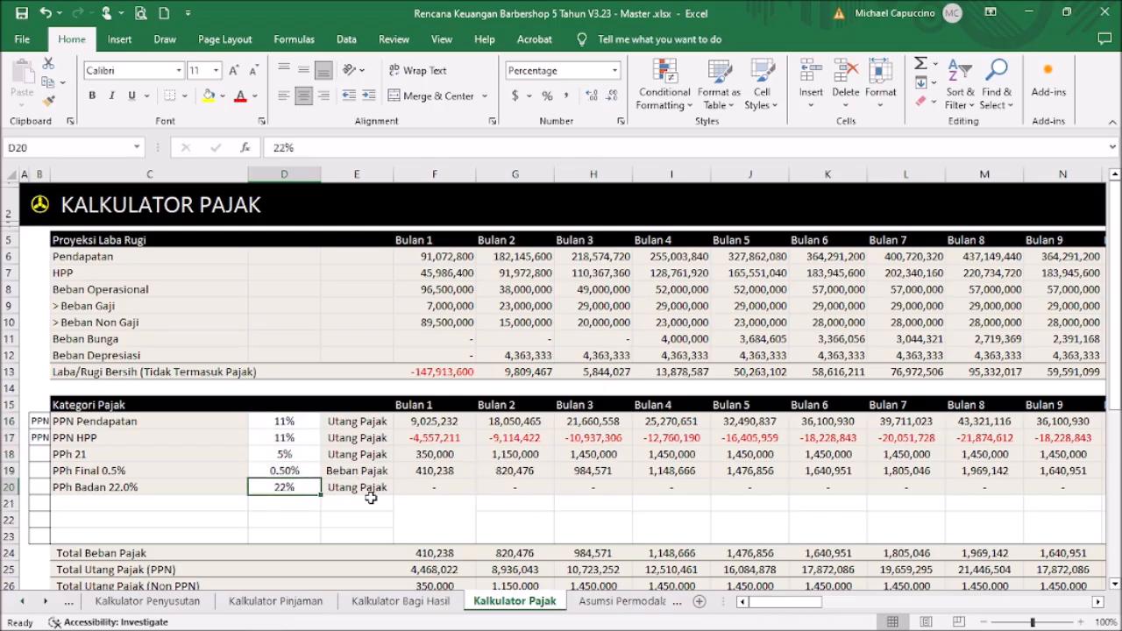